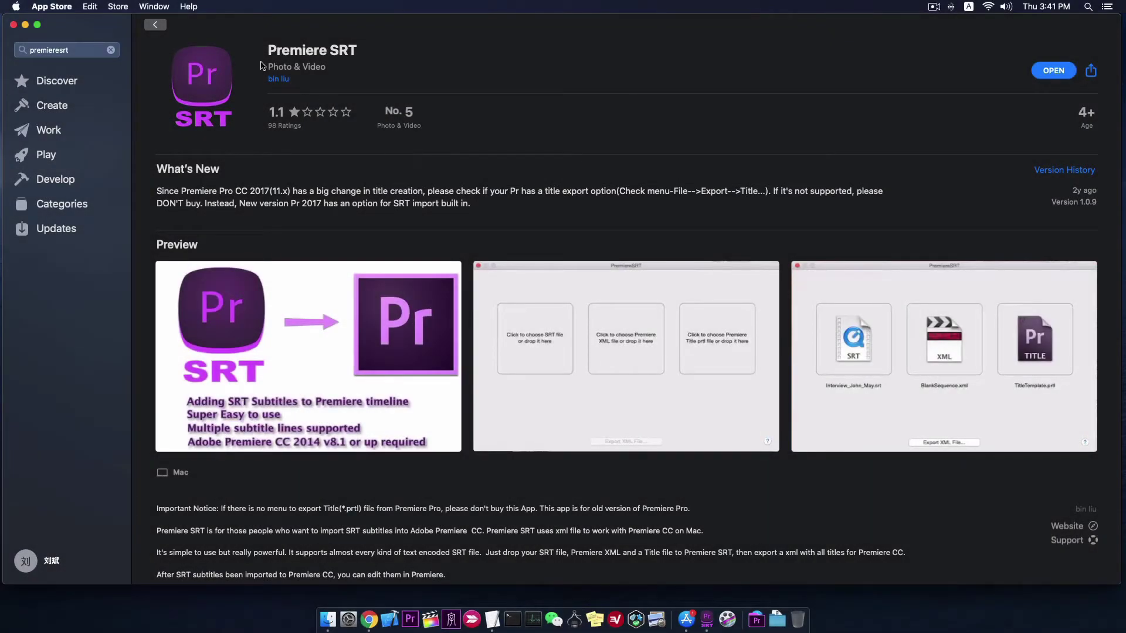
Browse the Premiere SRT store page and its version history
{"action": "left_click", "coordinate": [51, 7]}
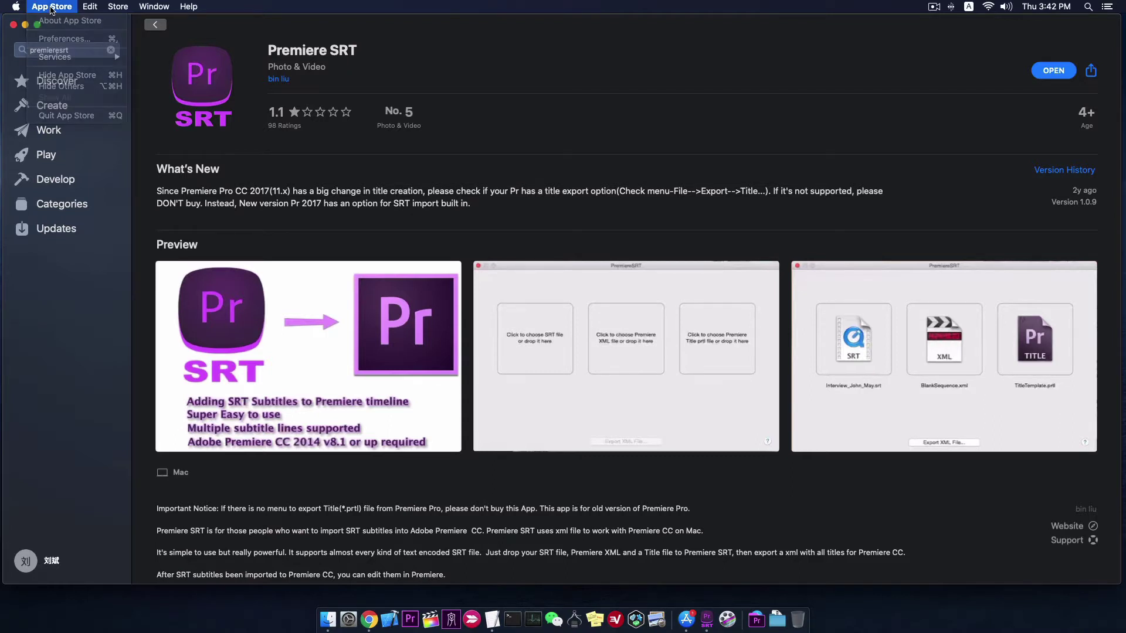
{"action": "left_click", "coordinate": [51, 7]}
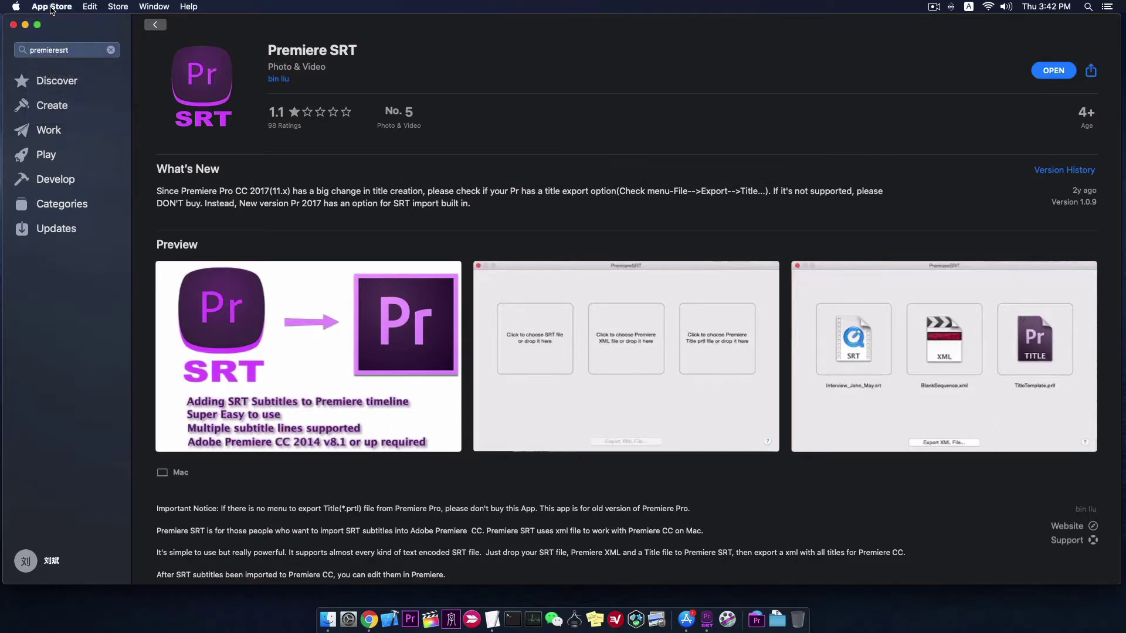
{"action": "left_click", "coordinate": [1064, 172]}
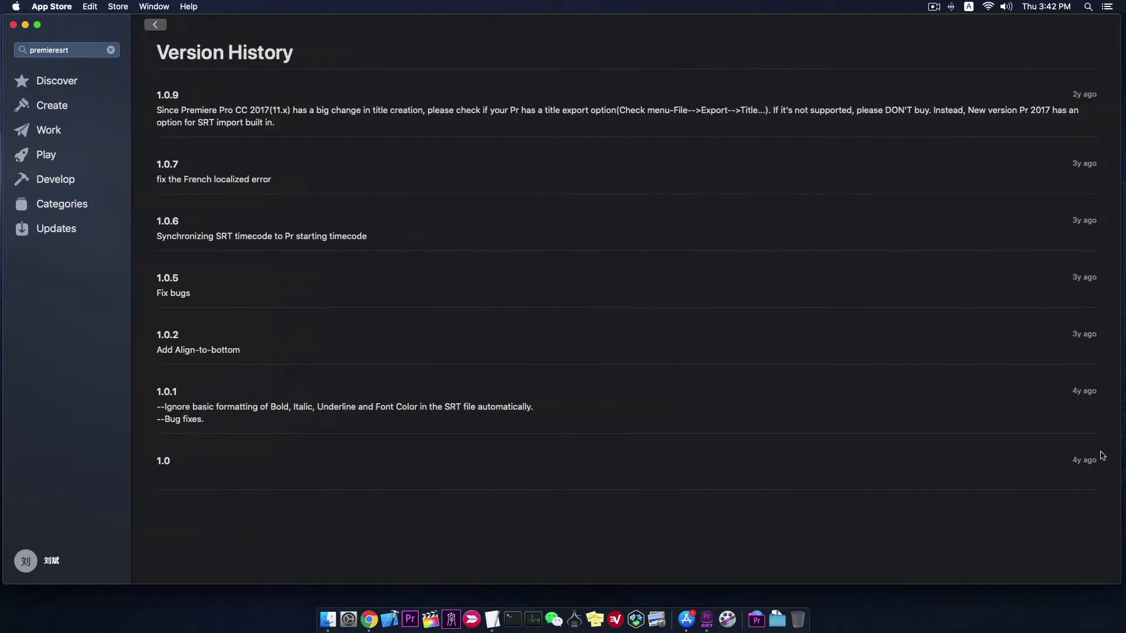
{"action": "left_click", "coordinate": [157, 27]}
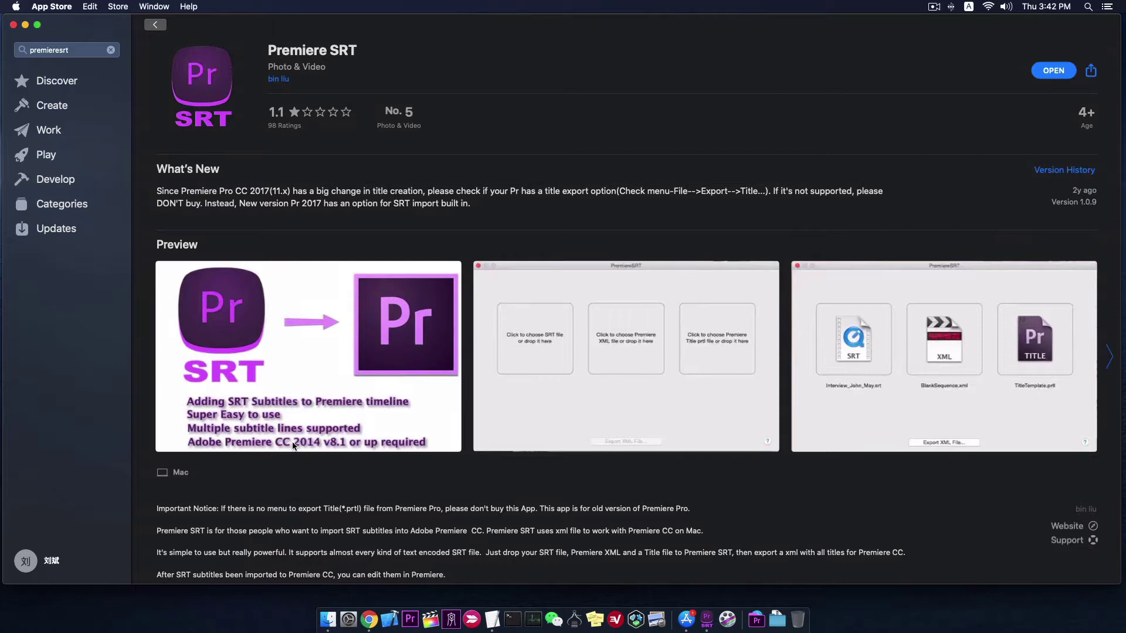
{"action": "scroll", "coordinate": [311, 490], "scroll_direction": "down", "scroll_amount": 3}
{"action": "scroll", "coordinate": [311, 490], "scroll_direction": "down", "scroll_amount": 2}
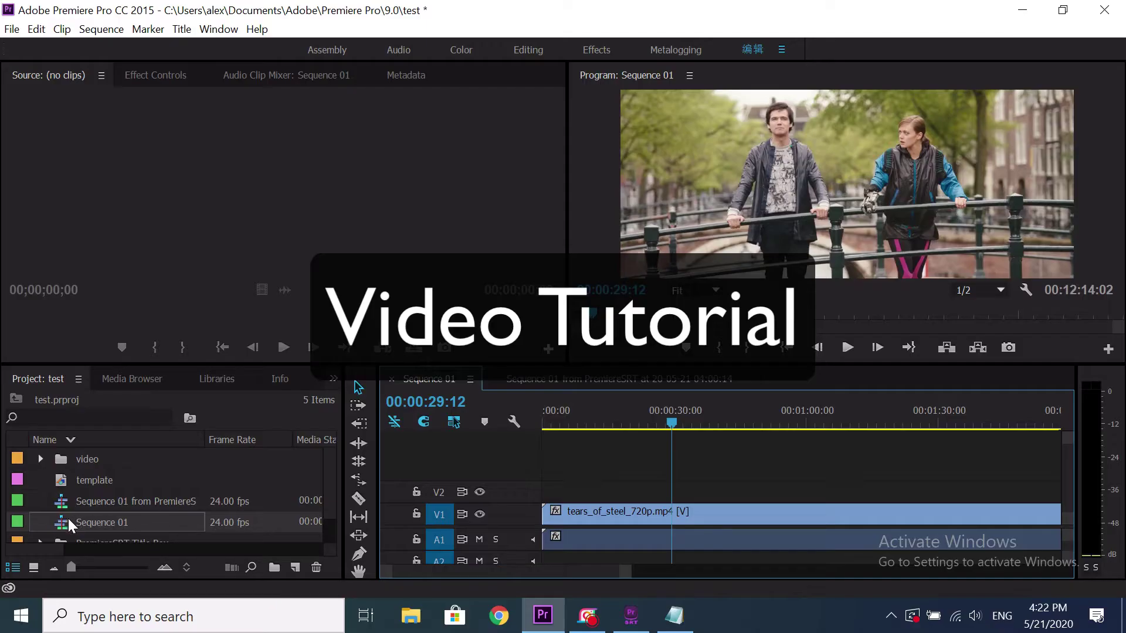
Play Sequence 01 from about 0:31, then bring up the tears of steal SRT text in Notepad
{"action": "left_click", "coordinate": [70, 519]}
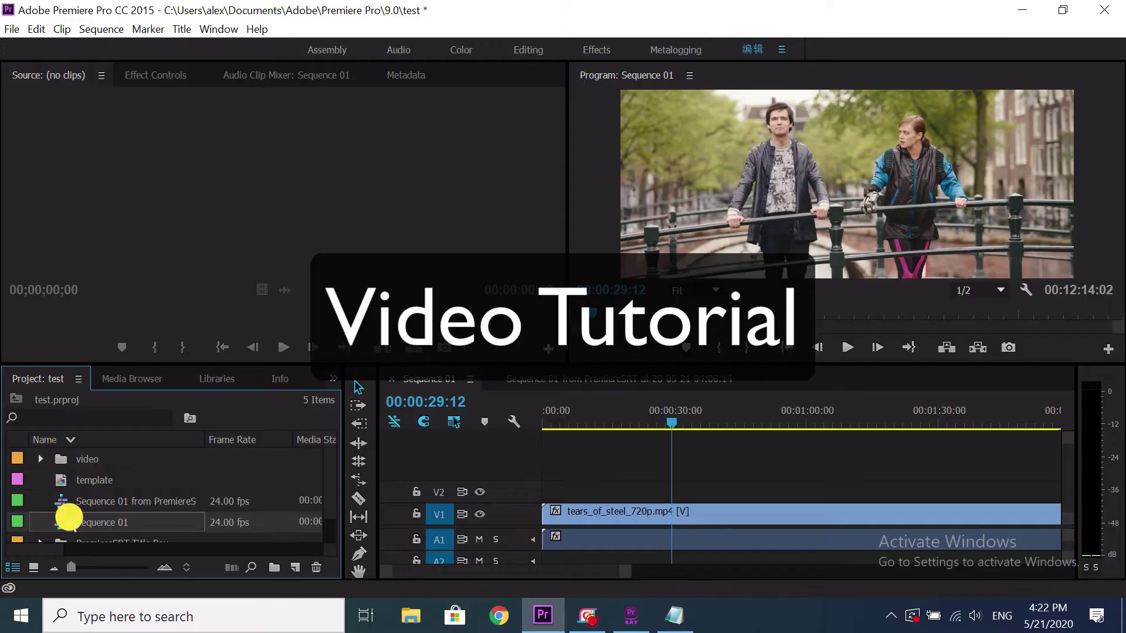
{"action": "left_click_drag", "start_coordinate": [653, 422], "coordinate": [682, 422]}
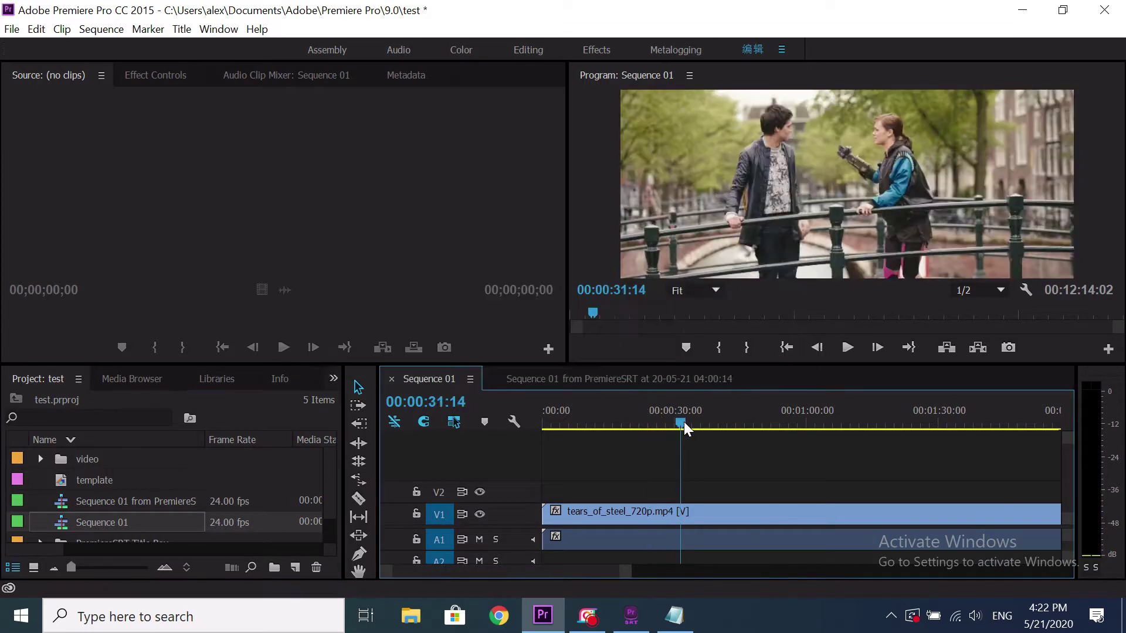
{"action": "key", "text": "space"}
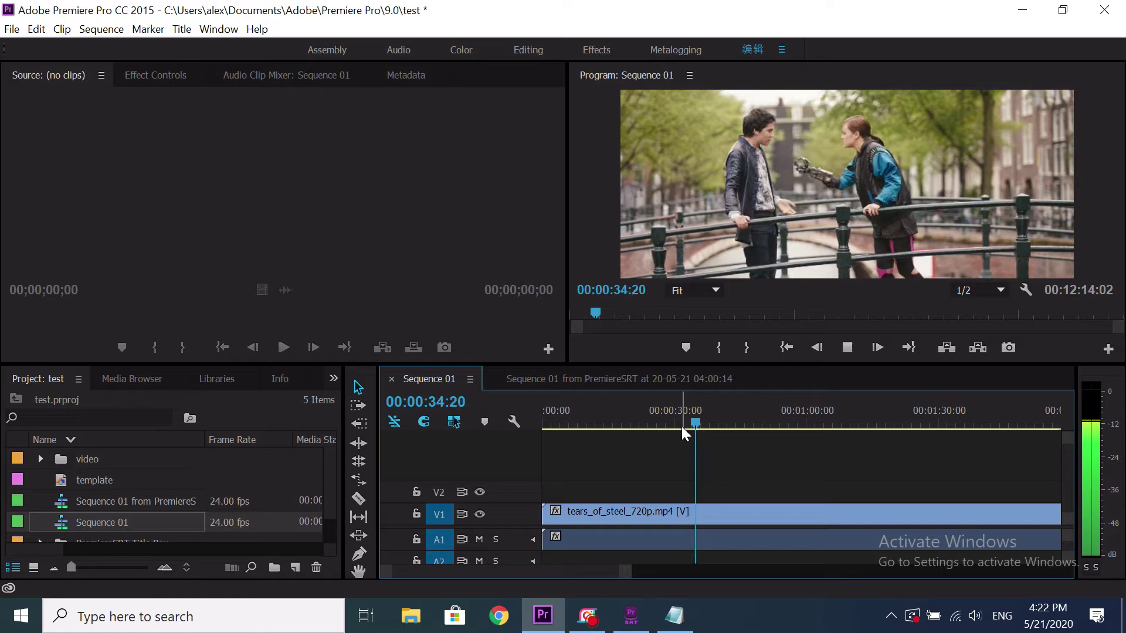
{"action": "key", "text": "space"}
{"action": "key", "text": "alt+Tab"}
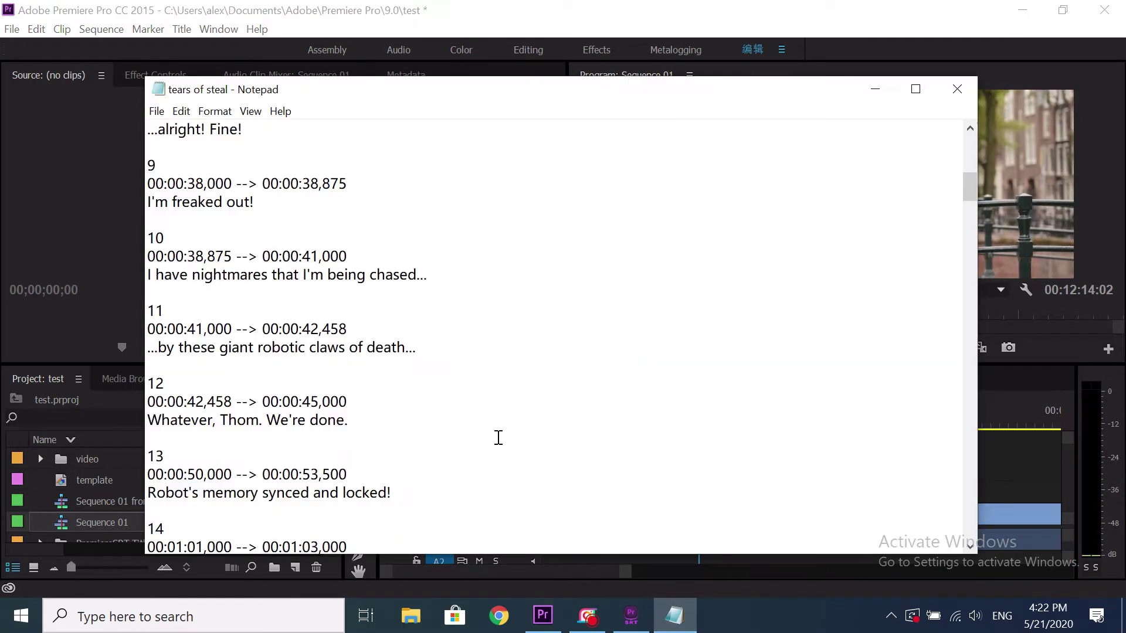
{"action": "scroll", "coordinate": [321, 348], "scroll_direction": "up", "scroll_amount": 10}
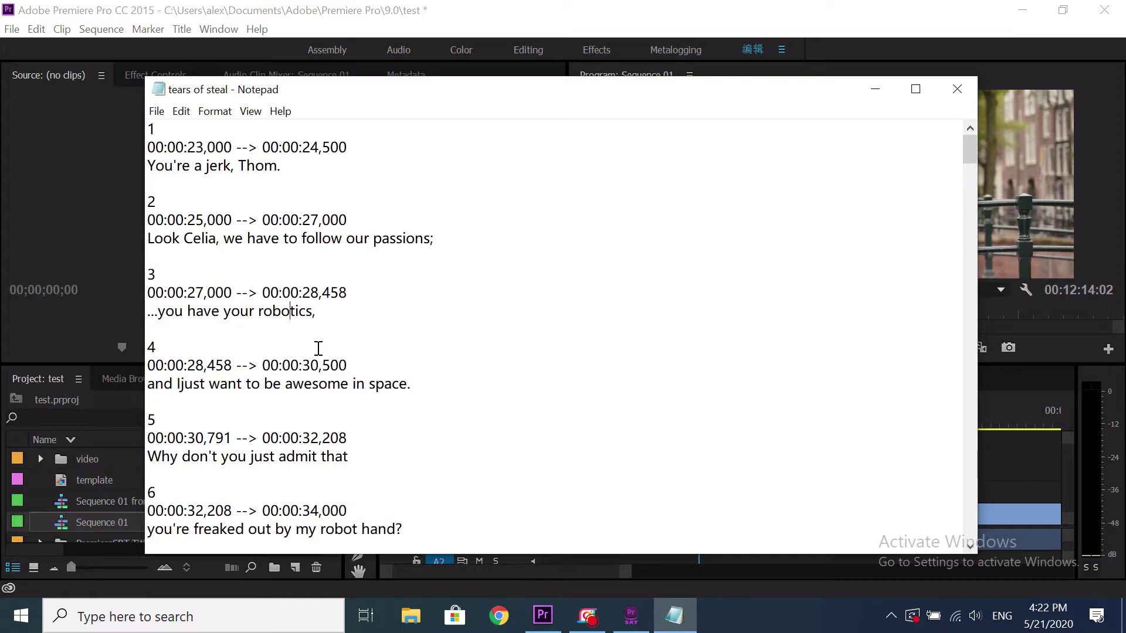
Open 'Sequence 01 from PremiereSRT' and play it from about 0:26 to review its V3 subtitle titles
{"action": "left_click", "coordinate": [61, 509]}
{"action": "double_click", "coordinate": [61, 500]}
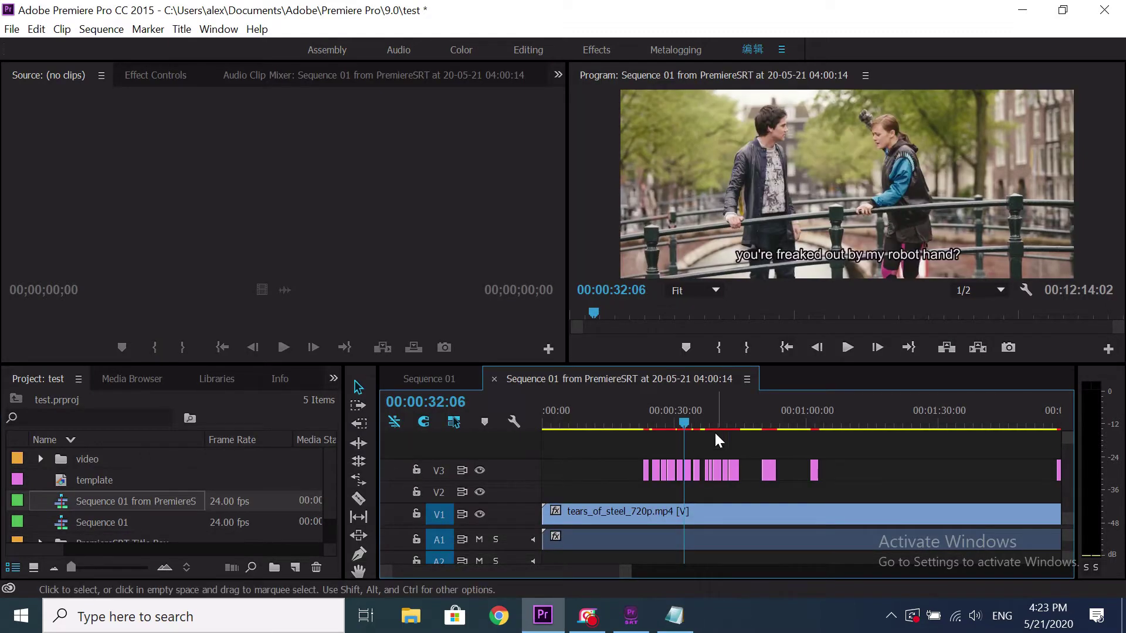
{"action": "left_click", "coordinate": [661, 427]}
{"action": "key", "text": "space"}
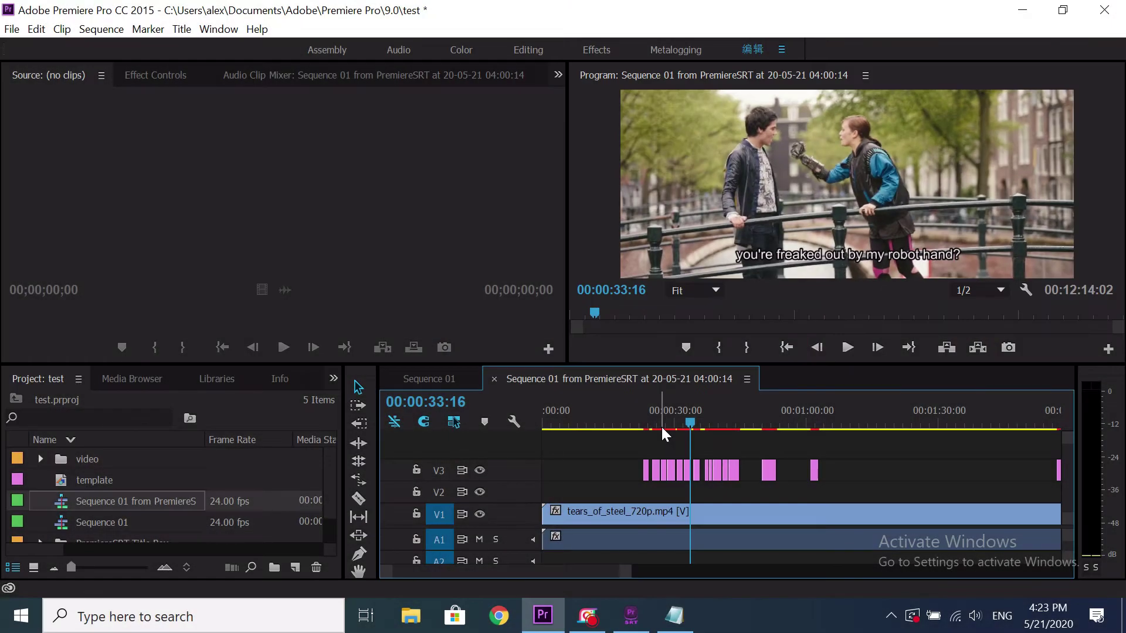
{"action": "left_click", "coordinate": [631, 616]}
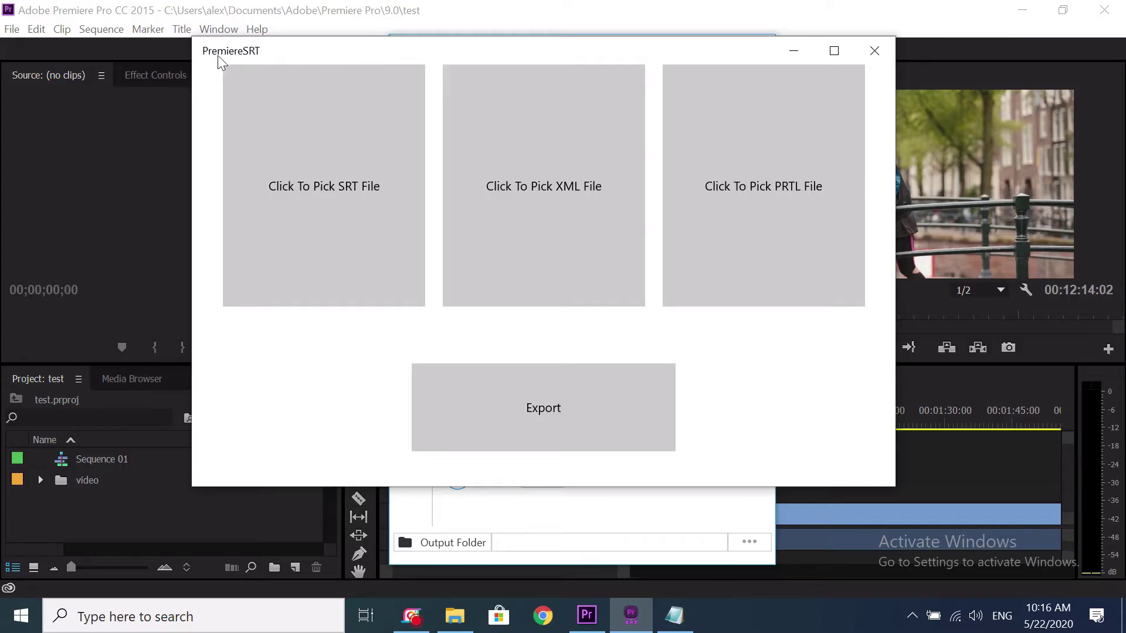
Bring Premiere Pro to the front and look through the File > Export options
{"action": "left_click", "coordinate": [125, 13]}
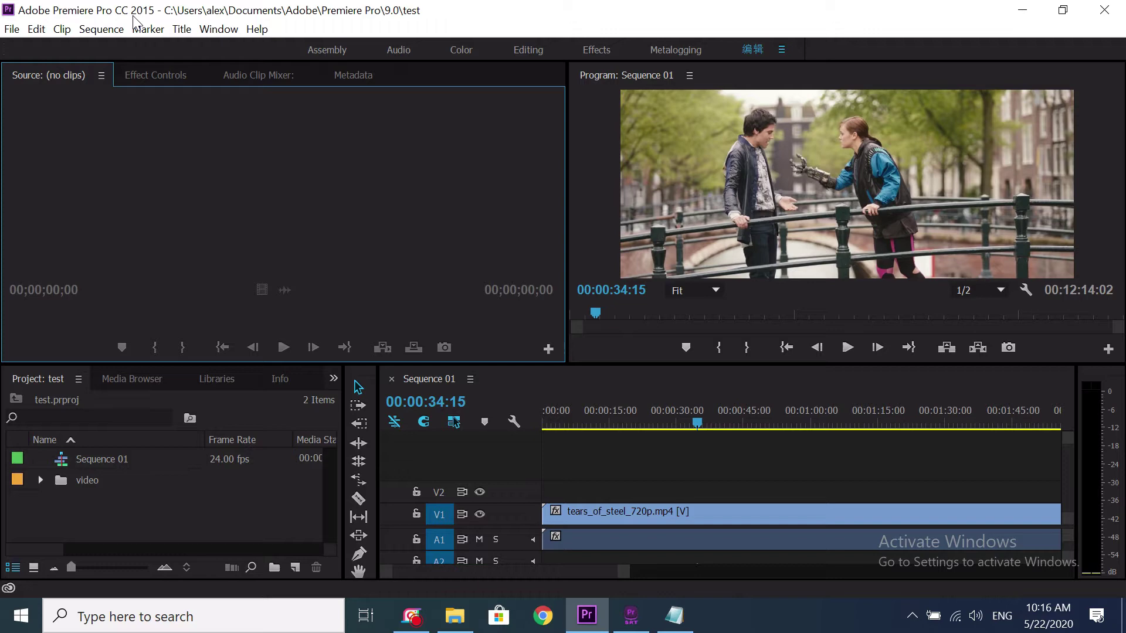
{"action": "left_click", "coordinate": [11, 30]}
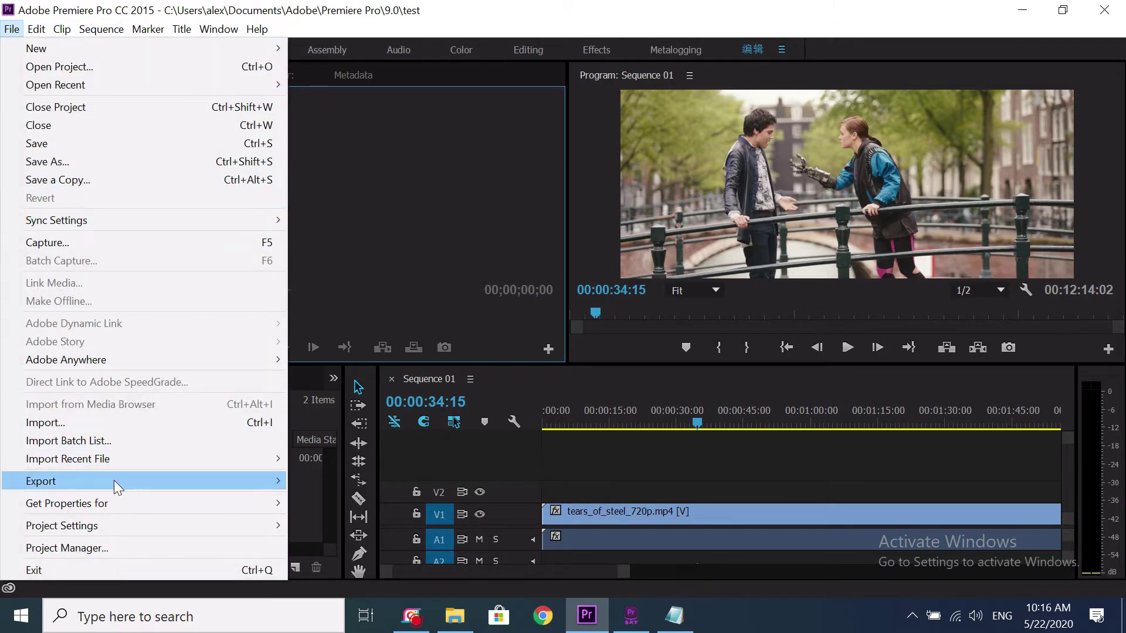
{"action": "mouse_move", "coordinate": [170, 483]}
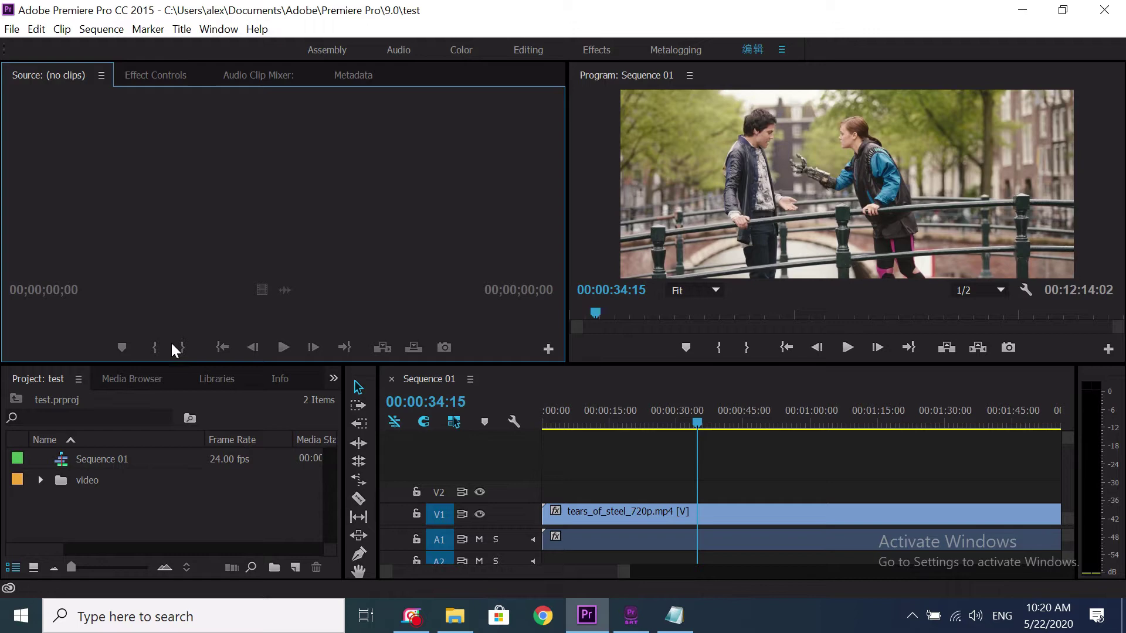
Export Sequence 01 as Final Cut Pro XML named 'Sequence 01' into Desktop\test
{"action": "left_click", "coordinate": [61, 462]}
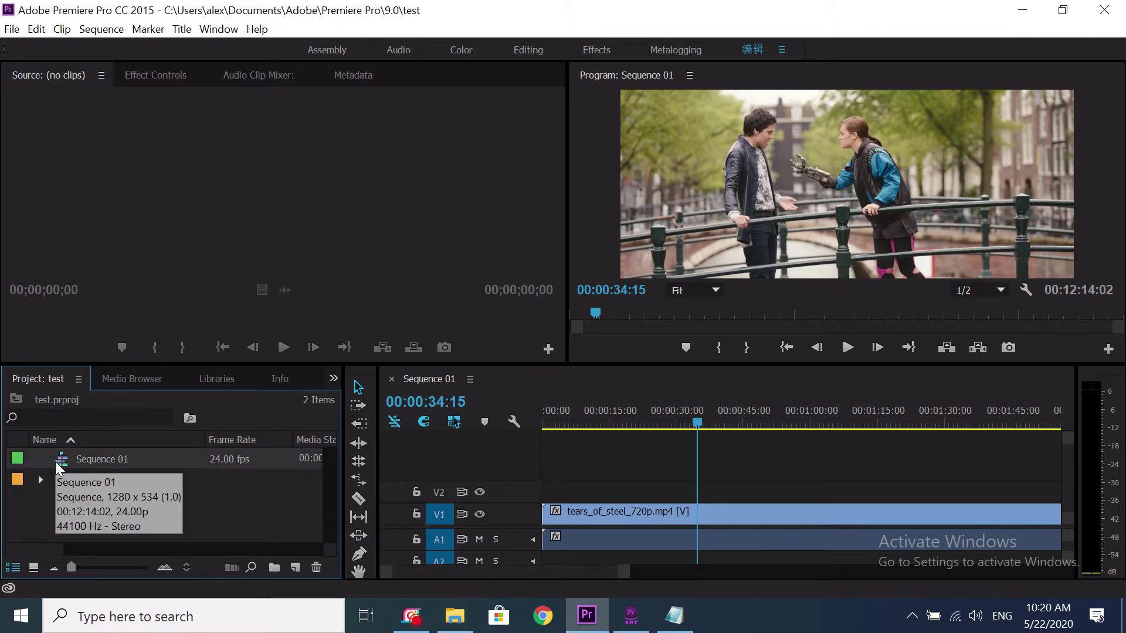
{"action": "left_click", "coordinate": [12, 30]}
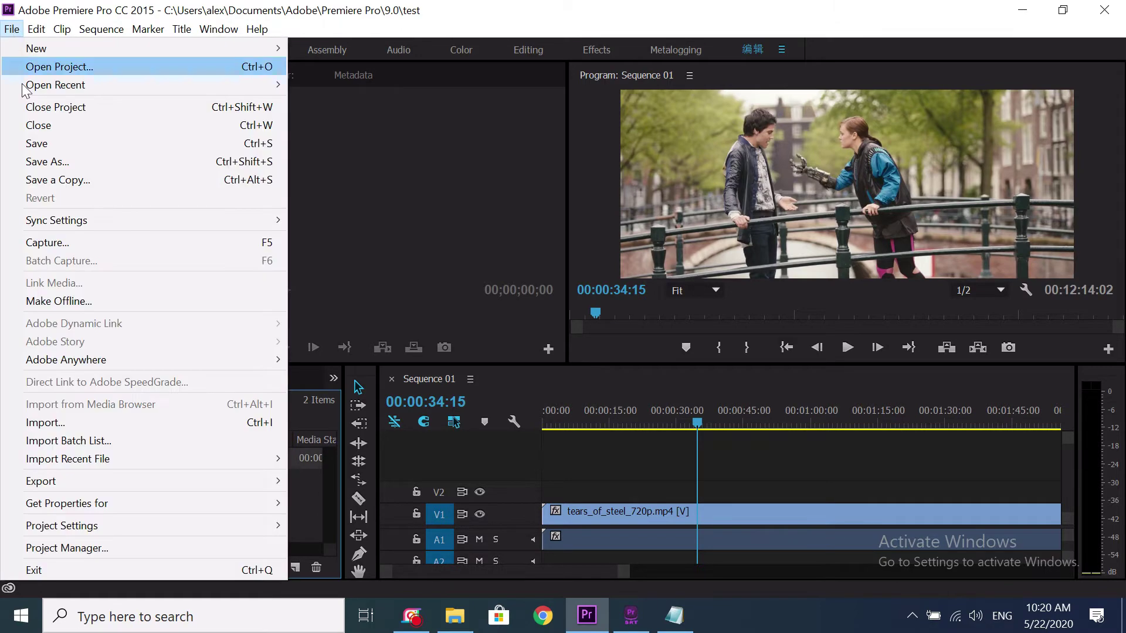
{"action": "mouse_move", "coordinate": [83, 486]}
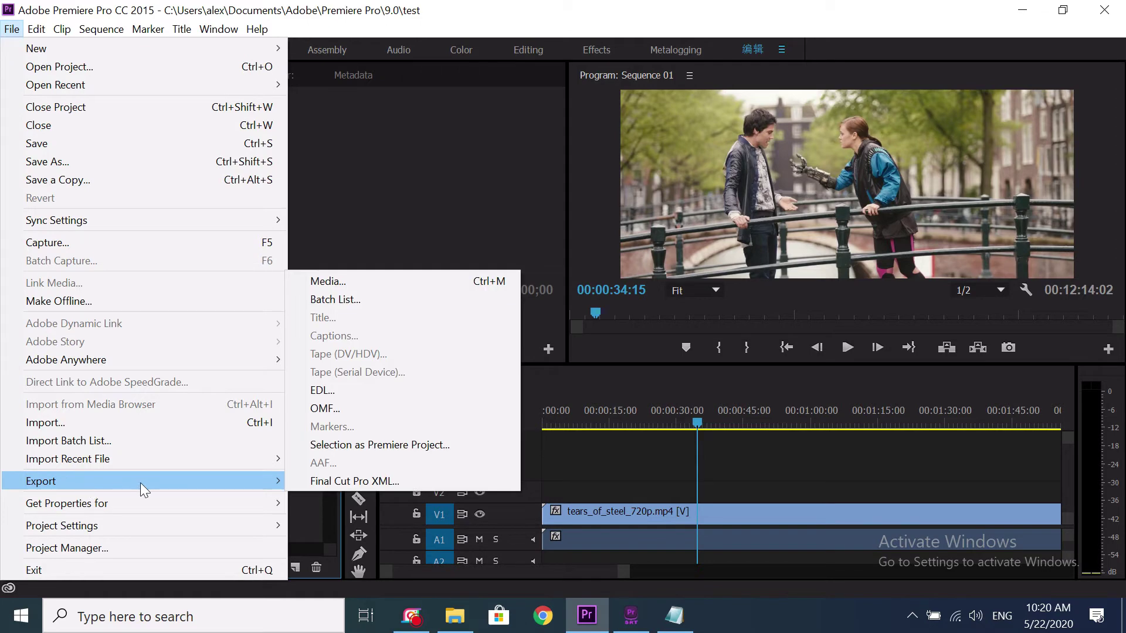
{"action": "left_click", "coordinate": [372, 481]}
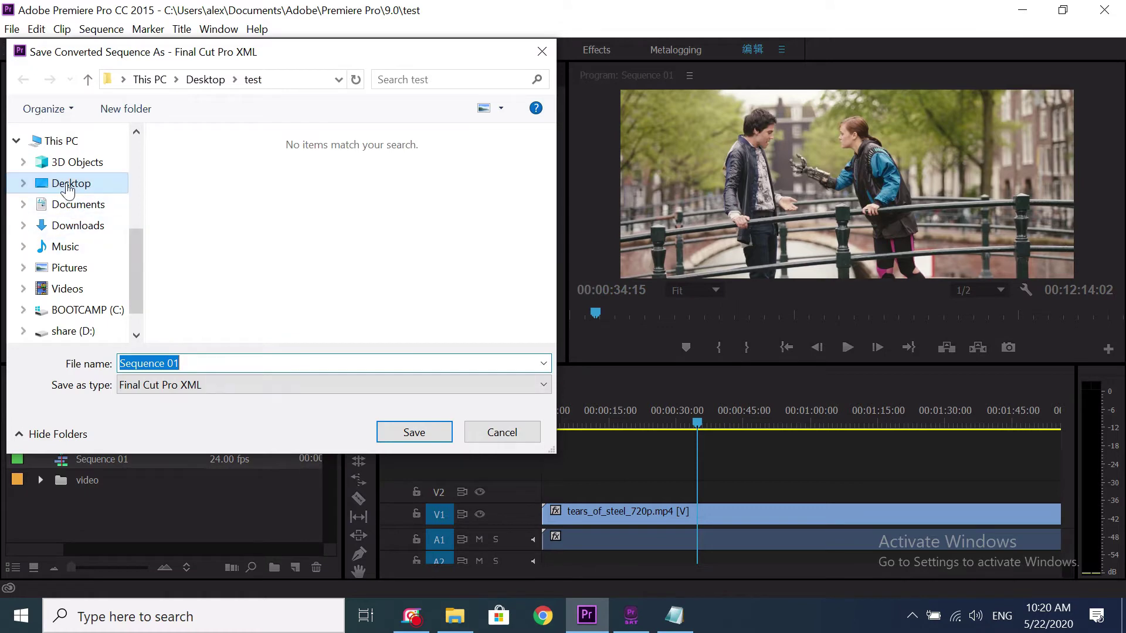
{"action": "left_click", "coordinate": [68, 188]}
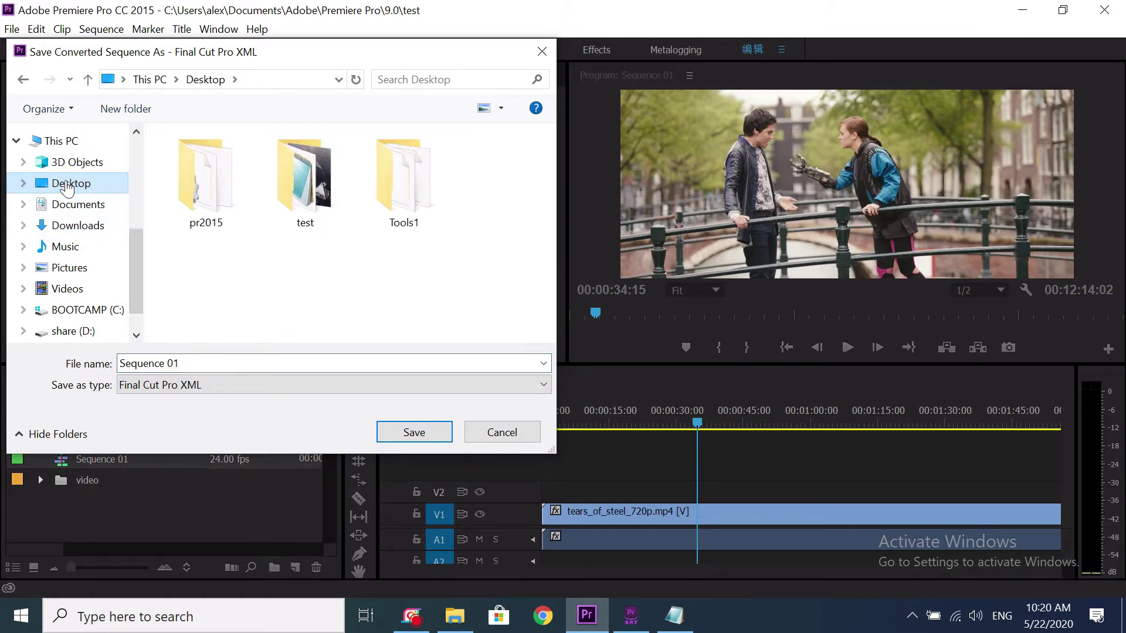
{"action": "left_click", "coordinate": [301, 185]}
{"action": "double_click", "coordinate": [300, 184]}
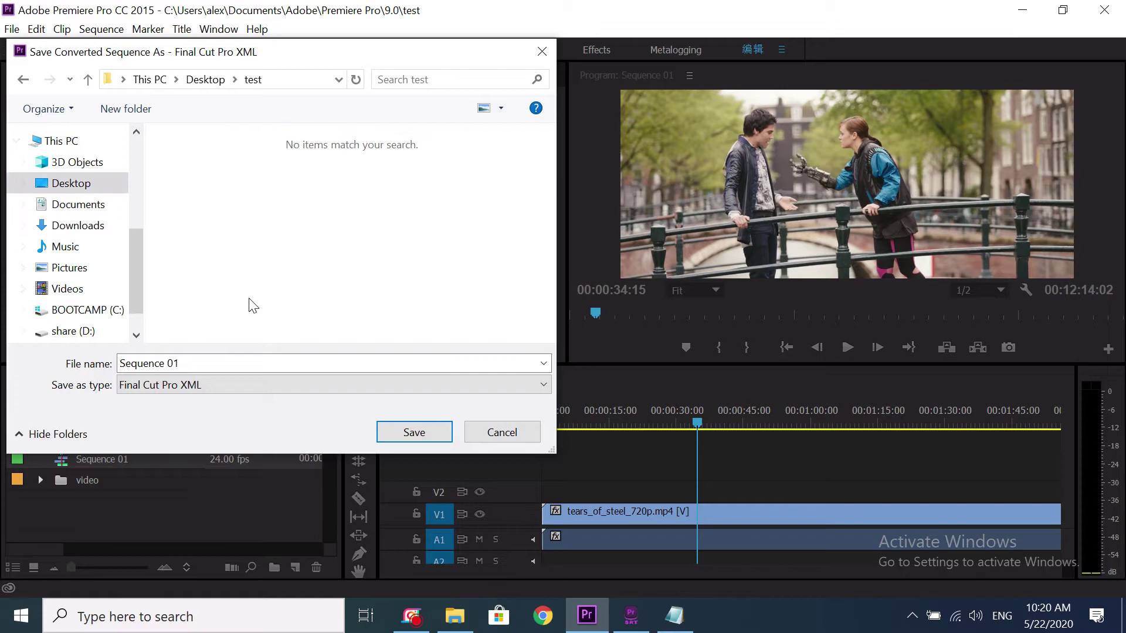
{"action": "left_click", "coordinate": [410, 432]}
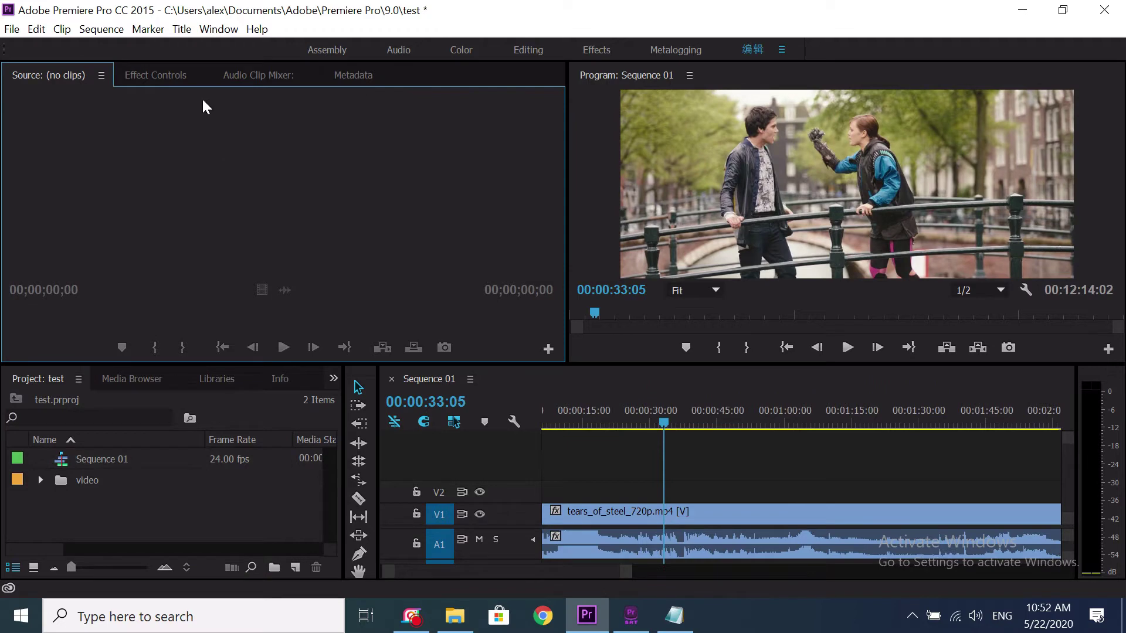
Create a Default Still title with default settings, named Title 08
{"action": "left_click", "coordinate": [182, 29]}
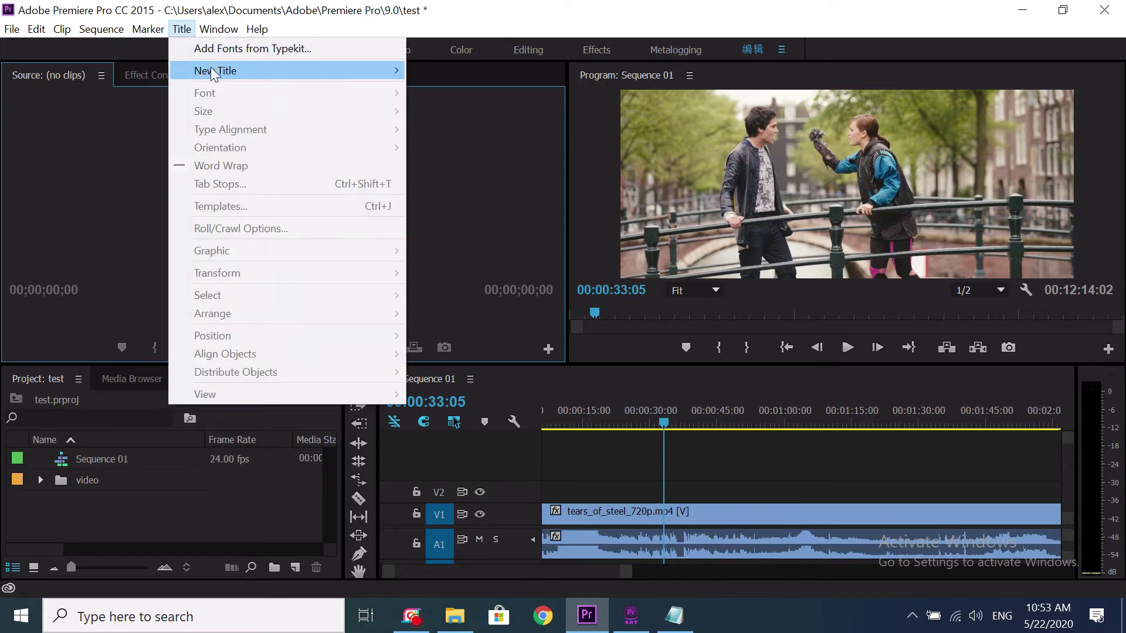
{"action": "mouse_move", "coordinate": [234, 72]}
{"action": "left_click", "coordinate": [457, 71]}
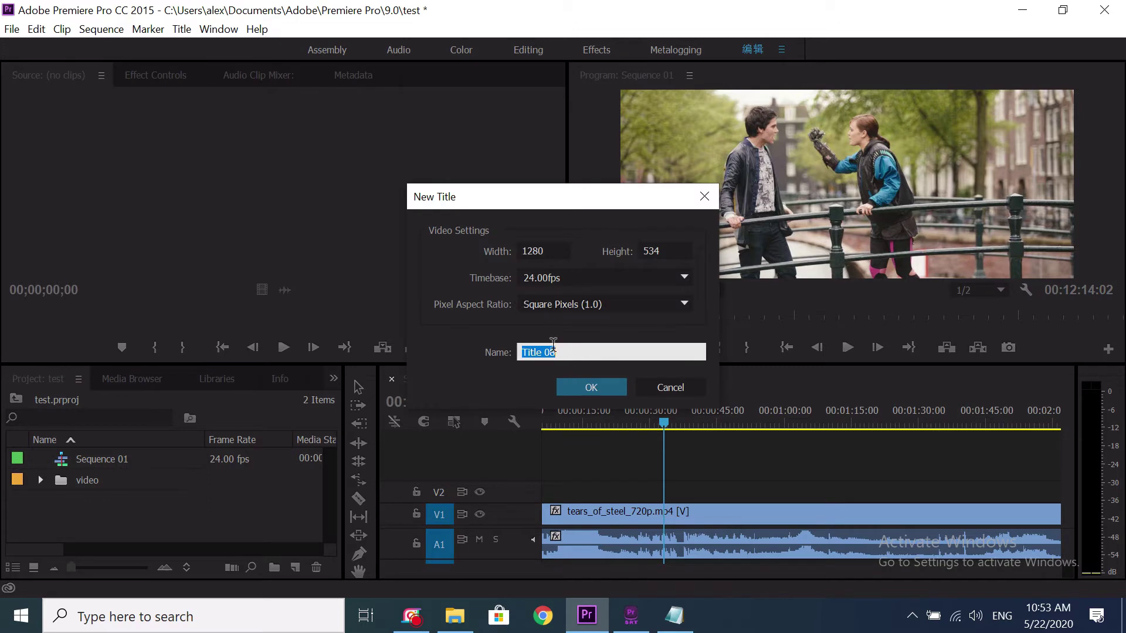
{"action": "left_click", "coordinate": [591, 388]}
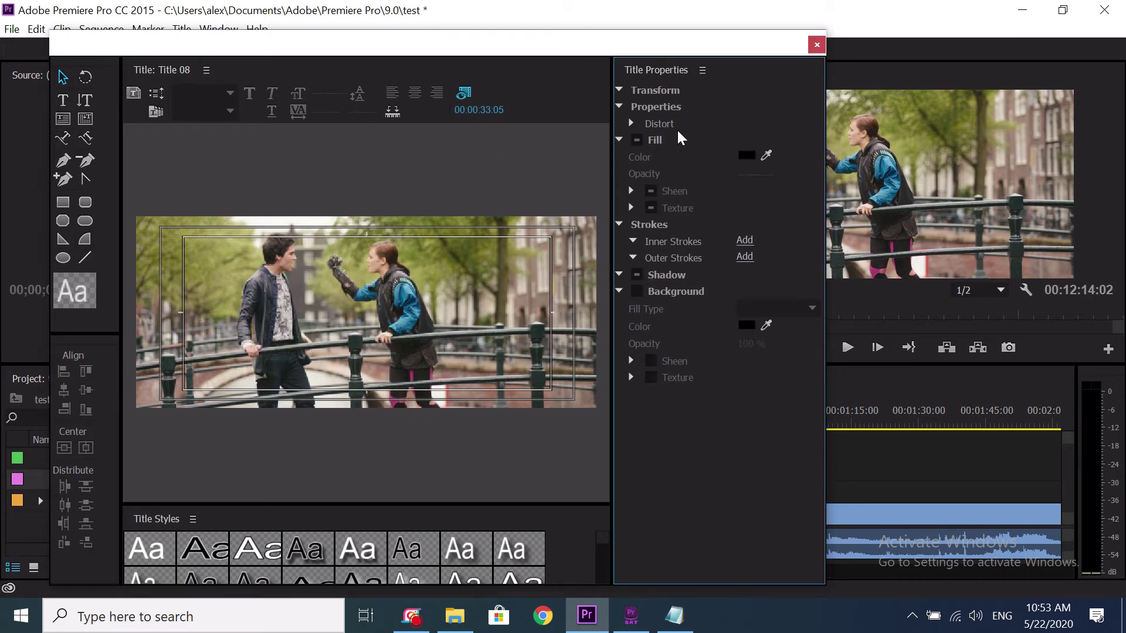
Try placing text on the frame, then remove the stray empty text box
{"action": "left_click", "coordinate": [63, 102]}
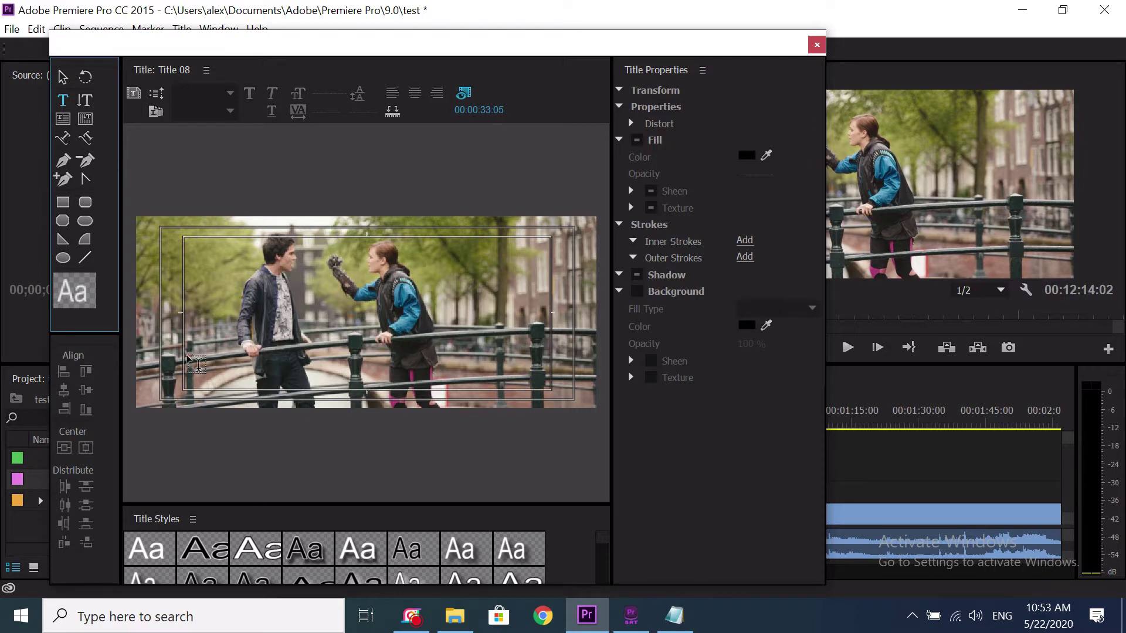
{"action": "left_click_drag", "start_coordinate": [203, 354], "coordinate": [533, 387]}
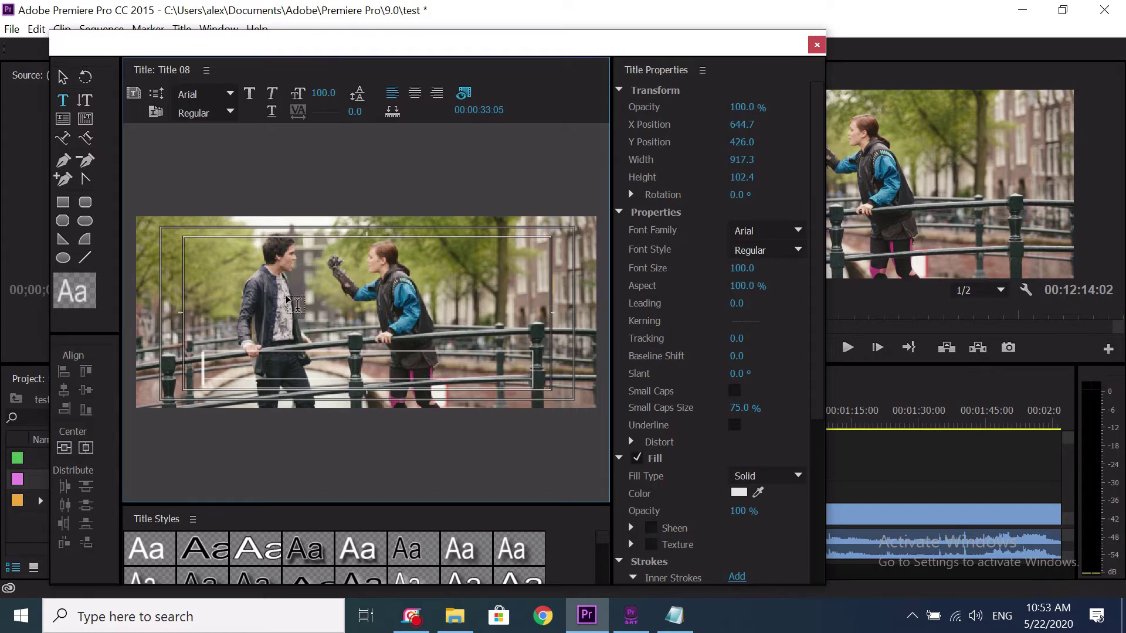
{"action": "left_click", "coordinate": [282, 283]}
{"action": "left_click", "coordinate": [410, 278]}
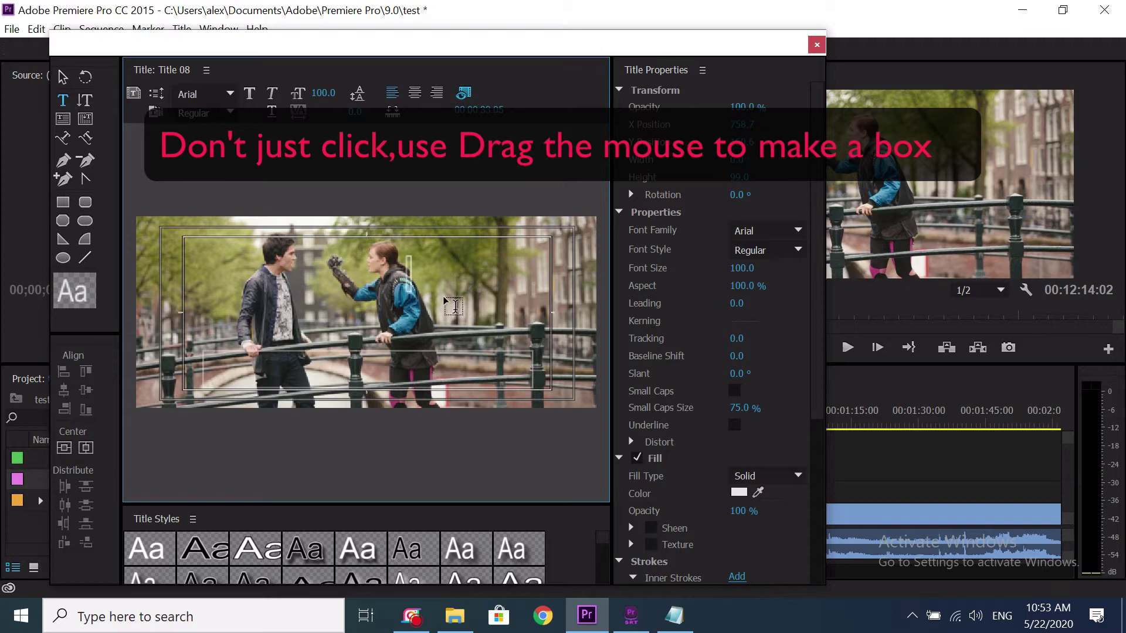
{"action": "left_click", "coordinate": [63, 78]}
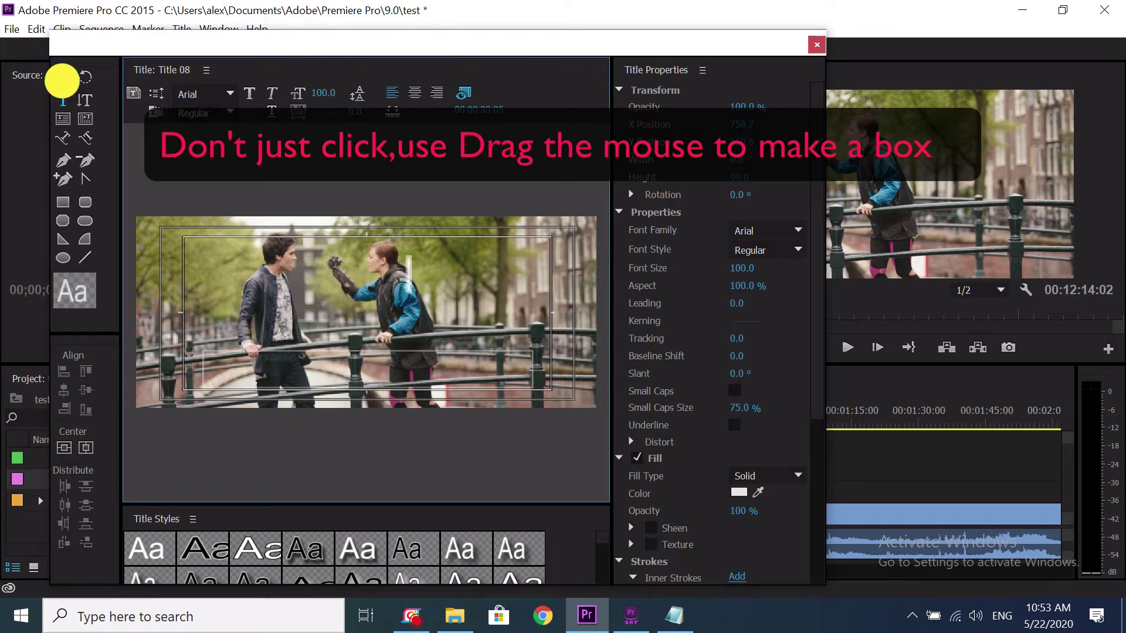
{"action": "left_click_drag", "start_coordinate": [231, 261], "coordinate": [510, 396]}
{"action": "left_click", "coordinate": [510, 397]}
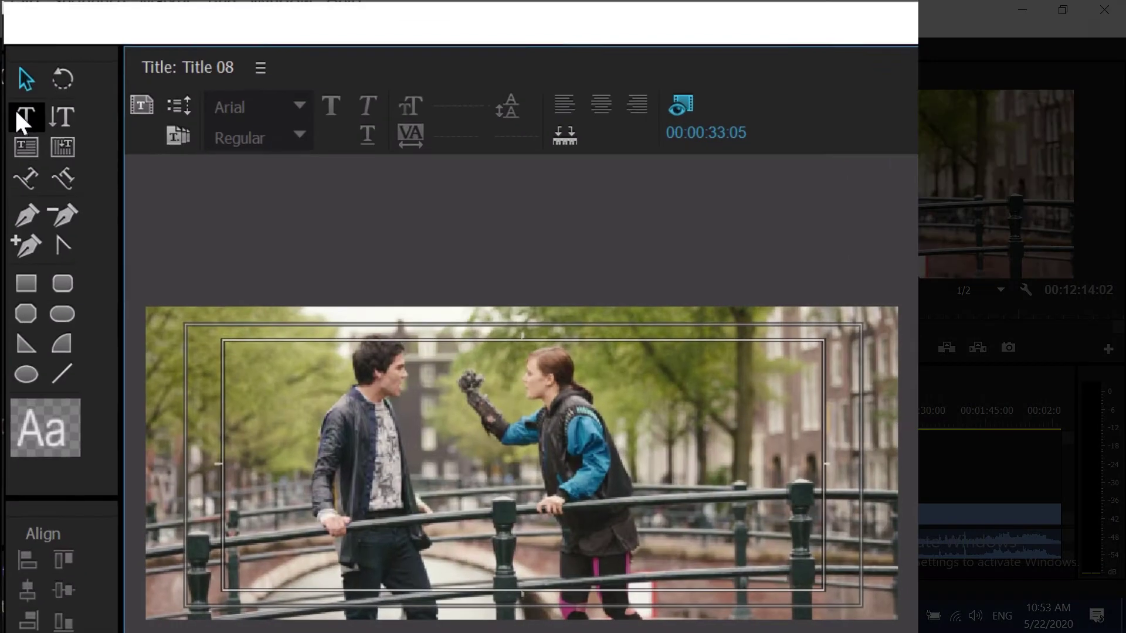
Draw a wide text box near the frame bottom, type 'title tem', and reduce font size to 46
{"action": "left_click", "coordinate": [63, 99]}
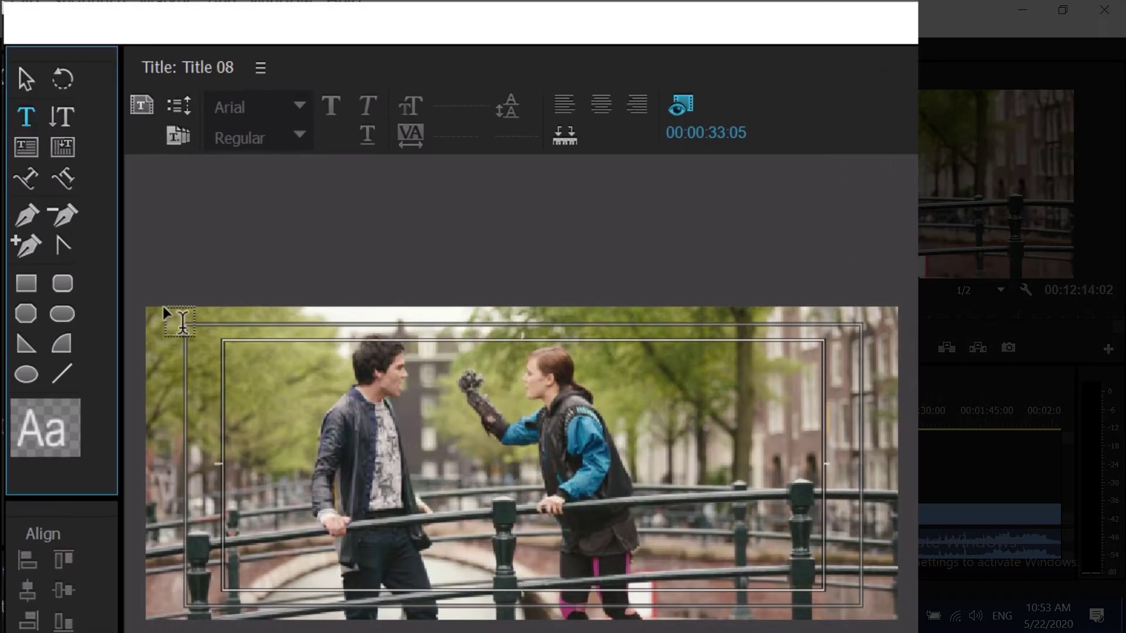
{"action": "left_click_drag", "start_coordinate": [242, 527], "coordinate": [820, 586]}
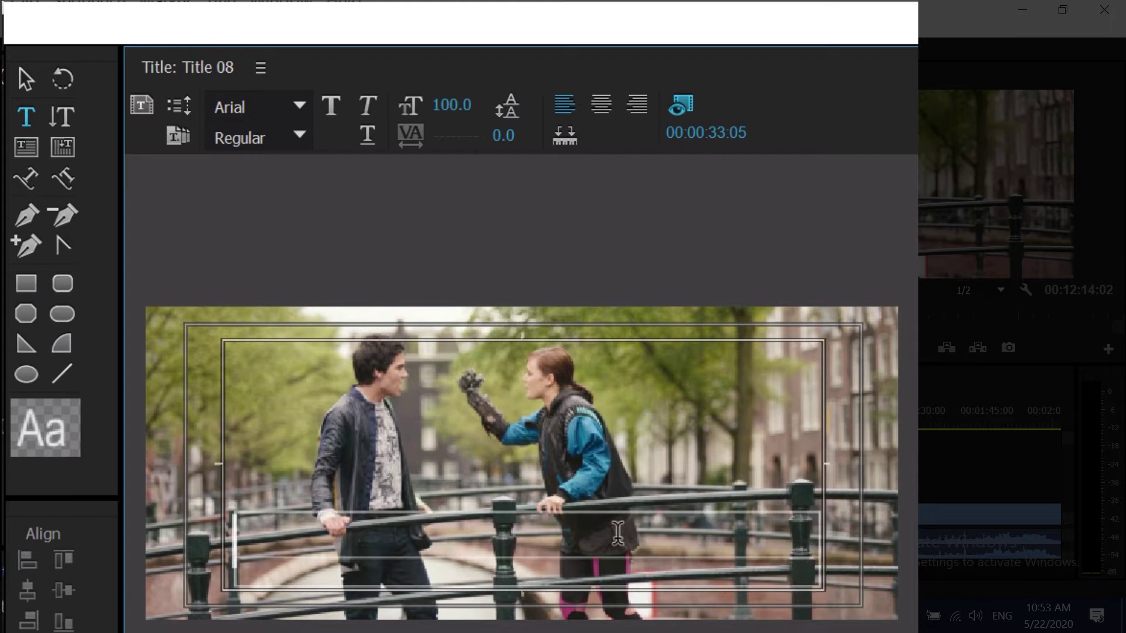
{"action": "type", "text": "title tem"}
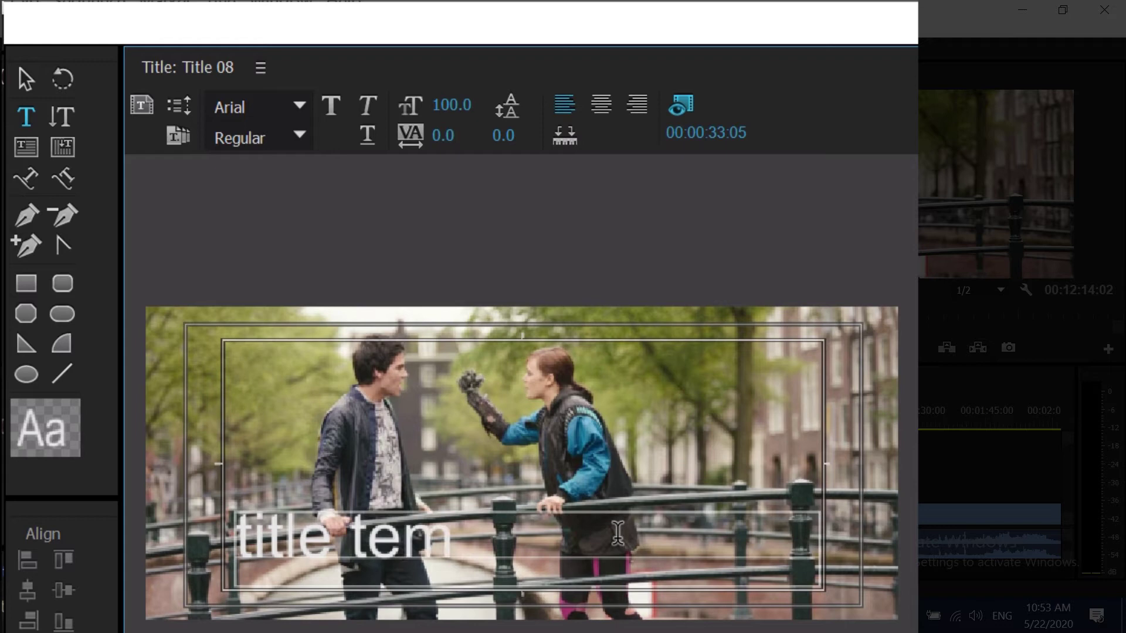
{"action": "left_click_drag", "start_coordinate": [447, 111], "coordinate": [326, 103]}
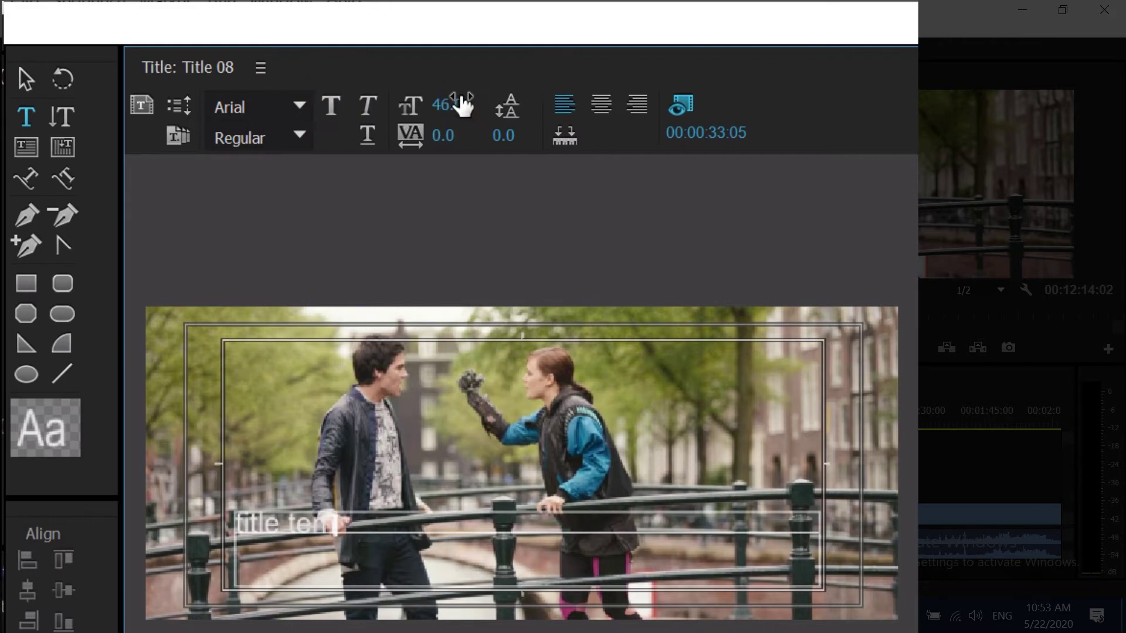
Center-align the title text and add a black outer stroke of size 54
{"action": "left_click", "coordinate": [595, 105]}
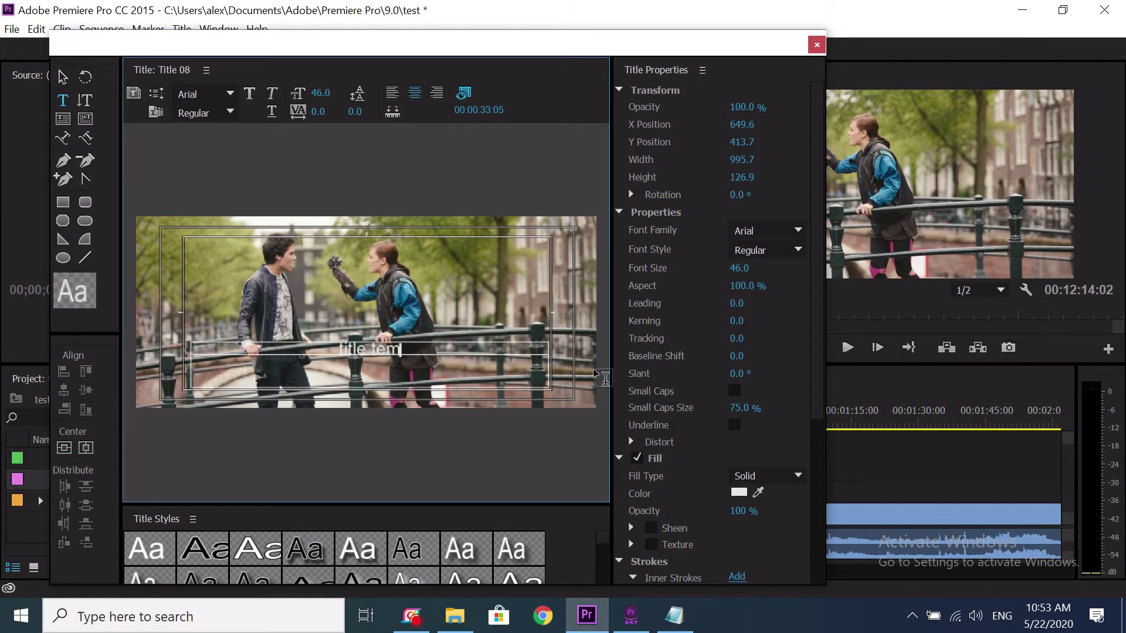
{"action": "scroll", "coordinate": [651, 496], "scroll_direction": "down", "scroll_amount": 3}
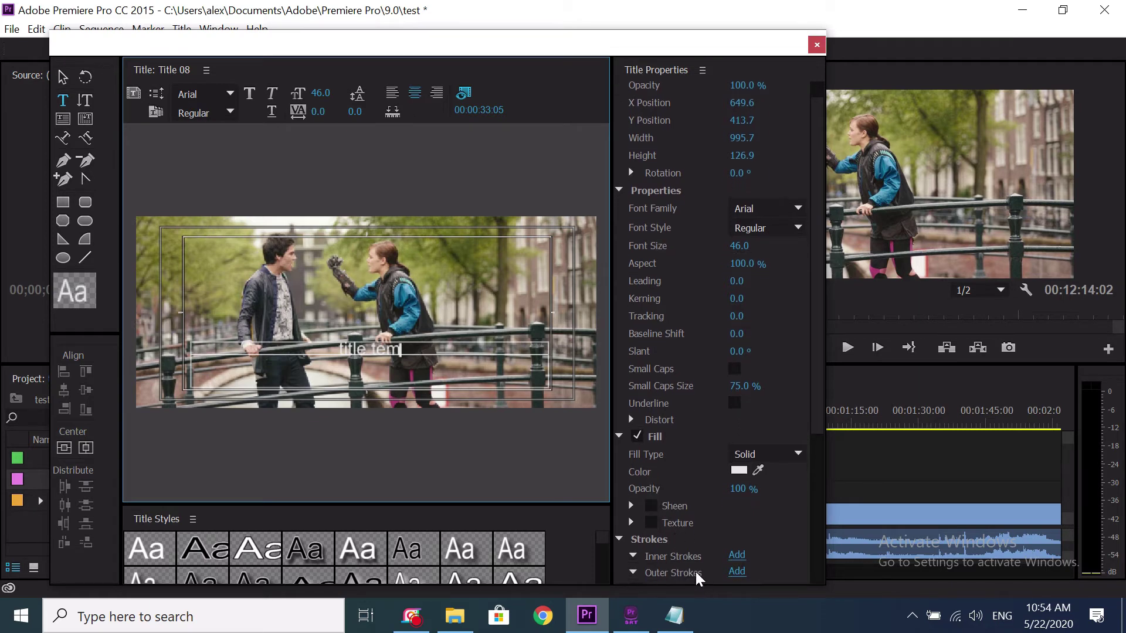
{"action": "scroll", "coordinate": [681, 563], "scroll_direction": "down", "scroll_amount": 3}
{"action": "left_click", "coordinate": [736, 532]}
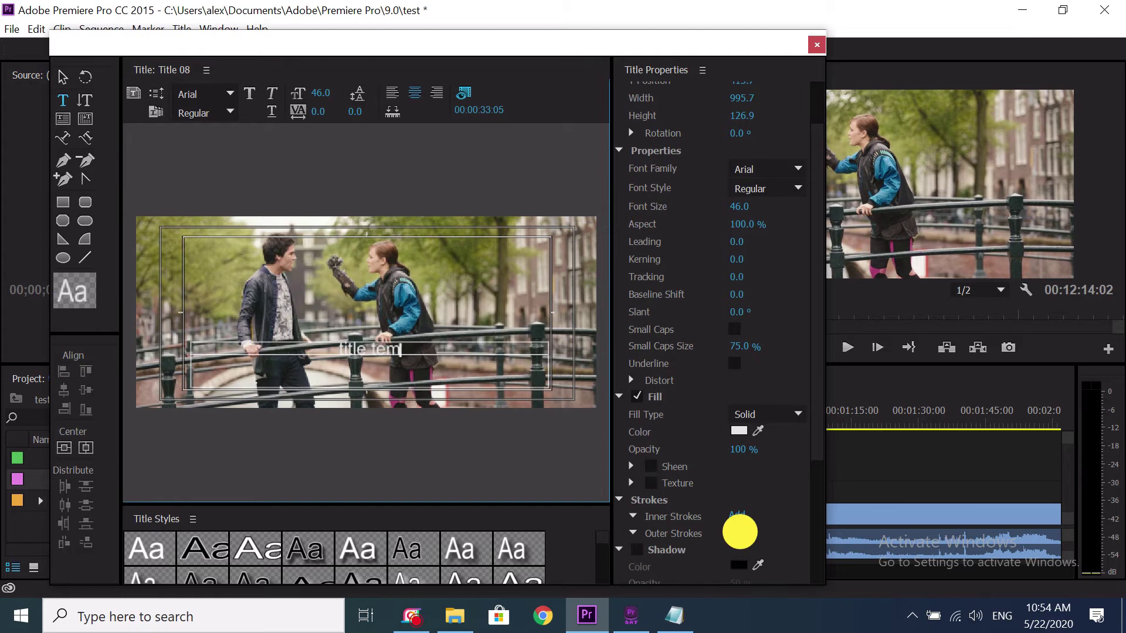
{"action": "scroll", "coordinate": [636, 513], "scroll_direction": "down", "scroll_amount": 4}
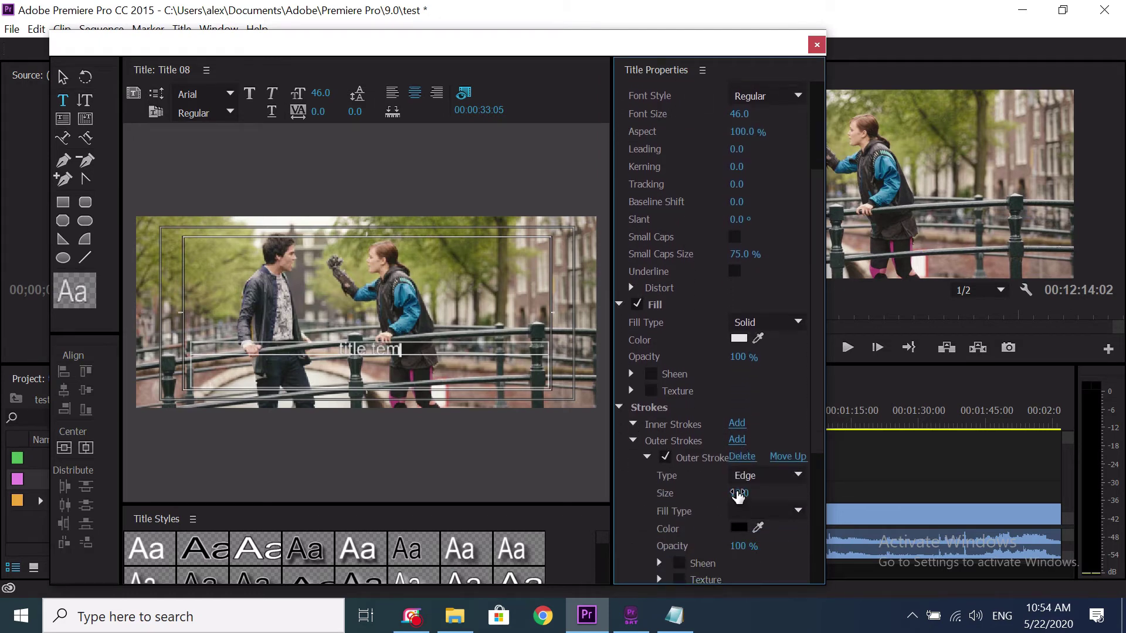
{"action": "left_click_drag", "start_coordinate": [736, 494], "coordinate": [800, 492]}
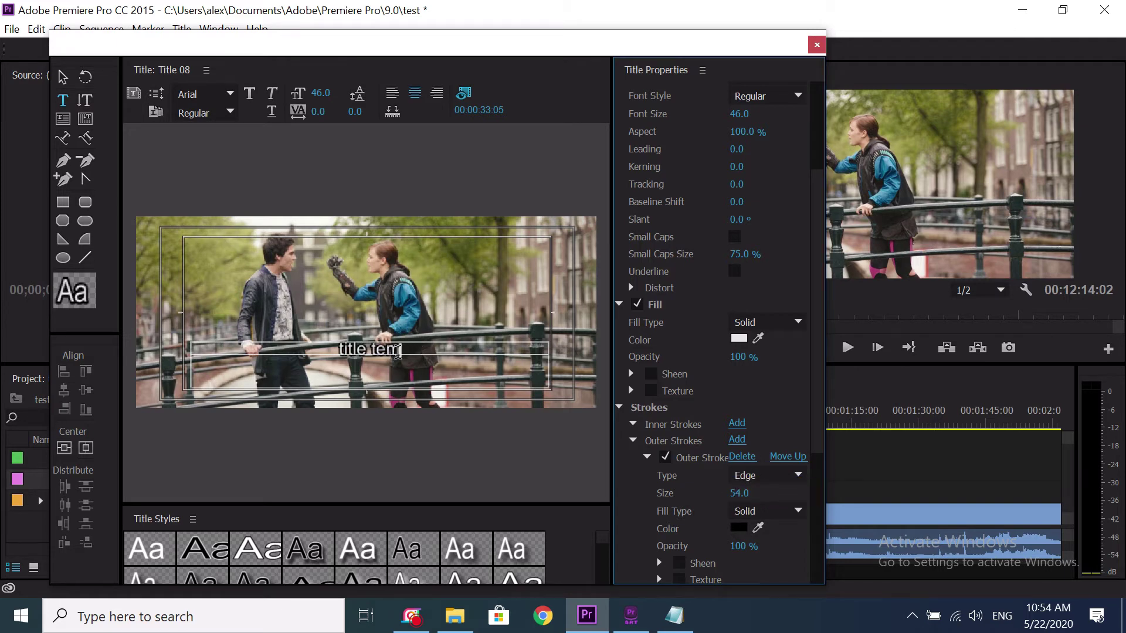
Move the text box lower in the frame and save the project
{"action": "left_click", "coordinate": [63, 77]}
{"action": "left_click_drag", "start_coordinate": [378, 372], "coordinate": [373, 399]}
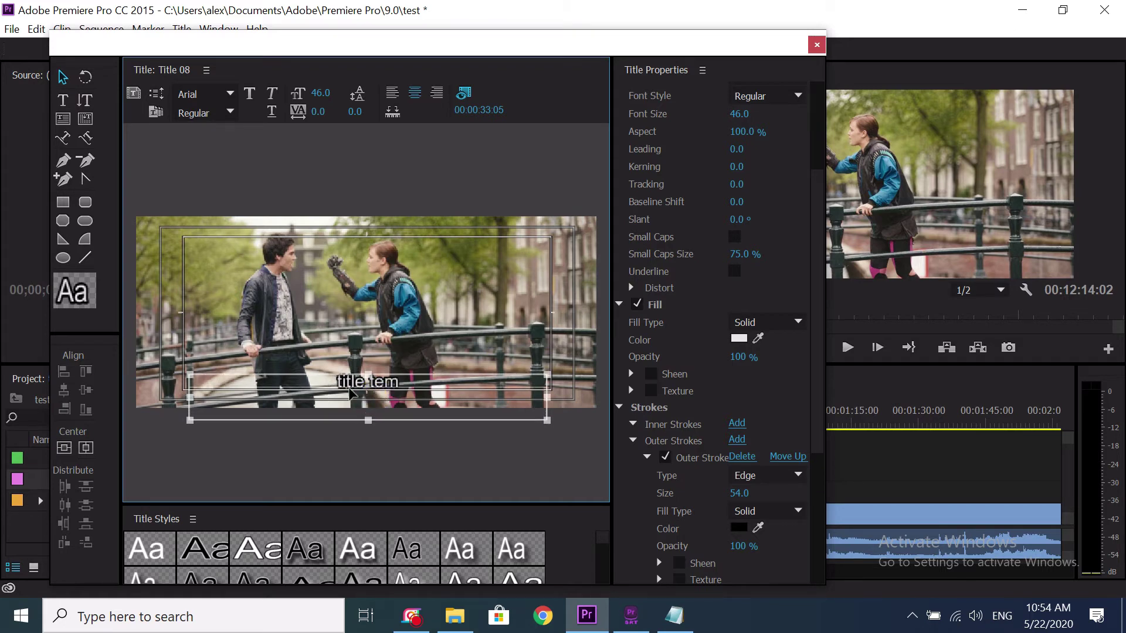
{"action": "key", "text": "ctrl+s"}
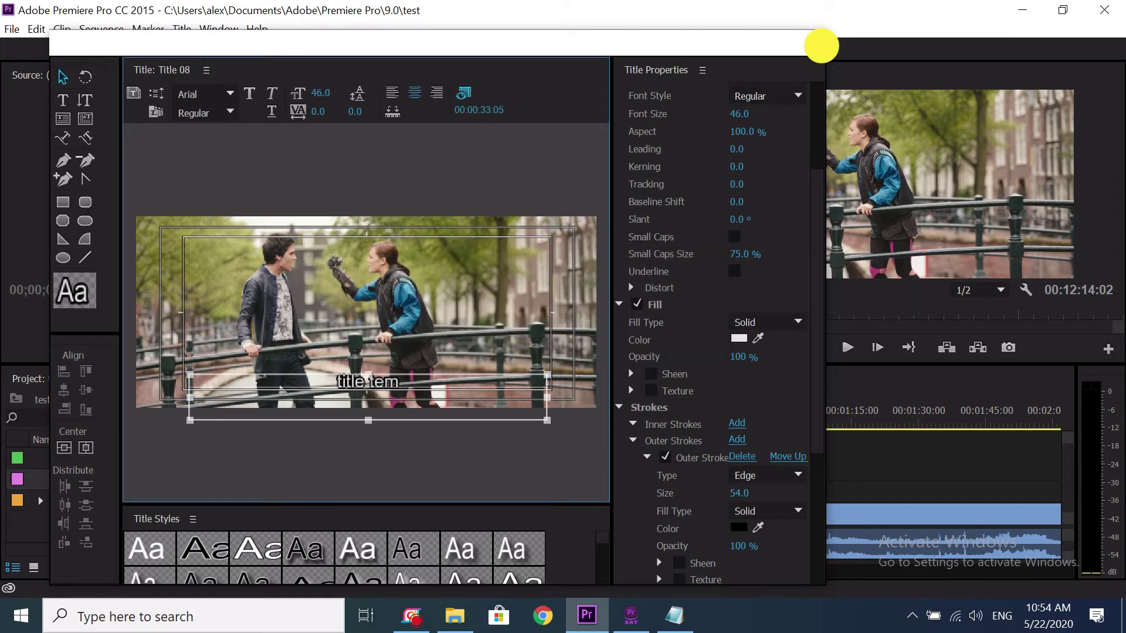
Close the Titler and export Title 08 as Title 08.prtl into Desktop\test
{"action": "left_click", "coordinate": [821, 45]}
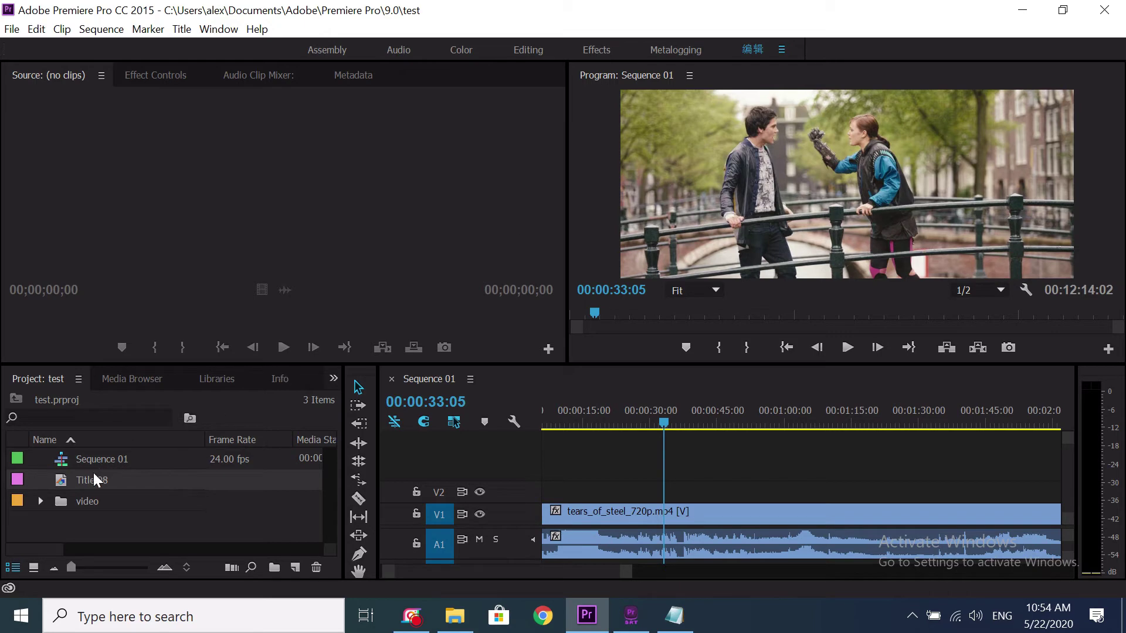
{"action": "left_click", "coordinate": [58, 485]}
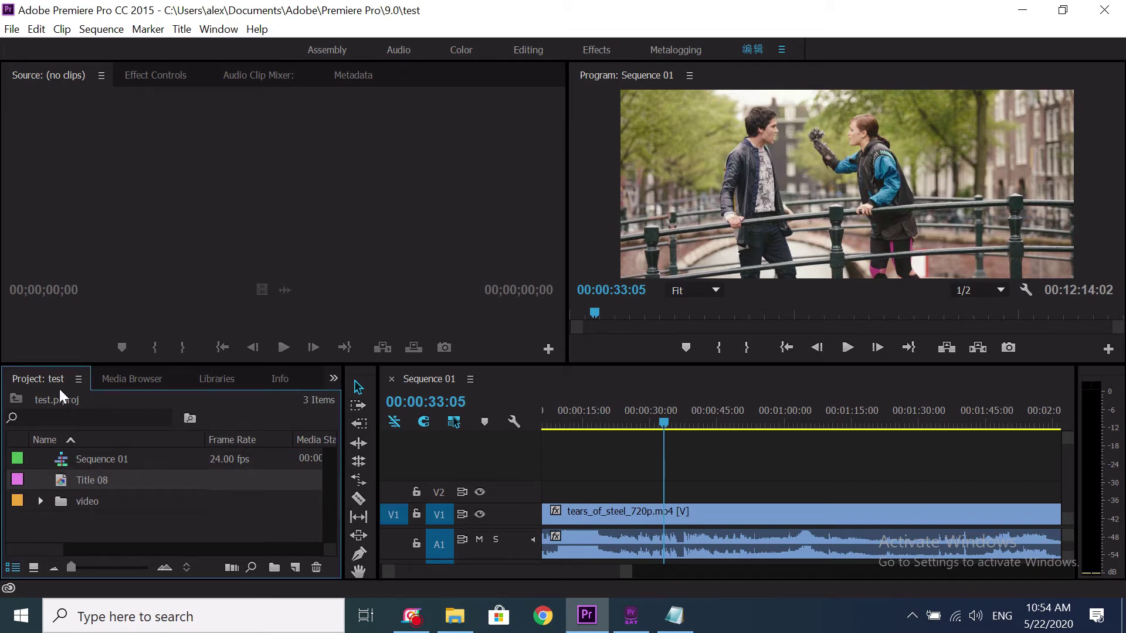
{"action": "left_click", "coordinate": [11, 29]}
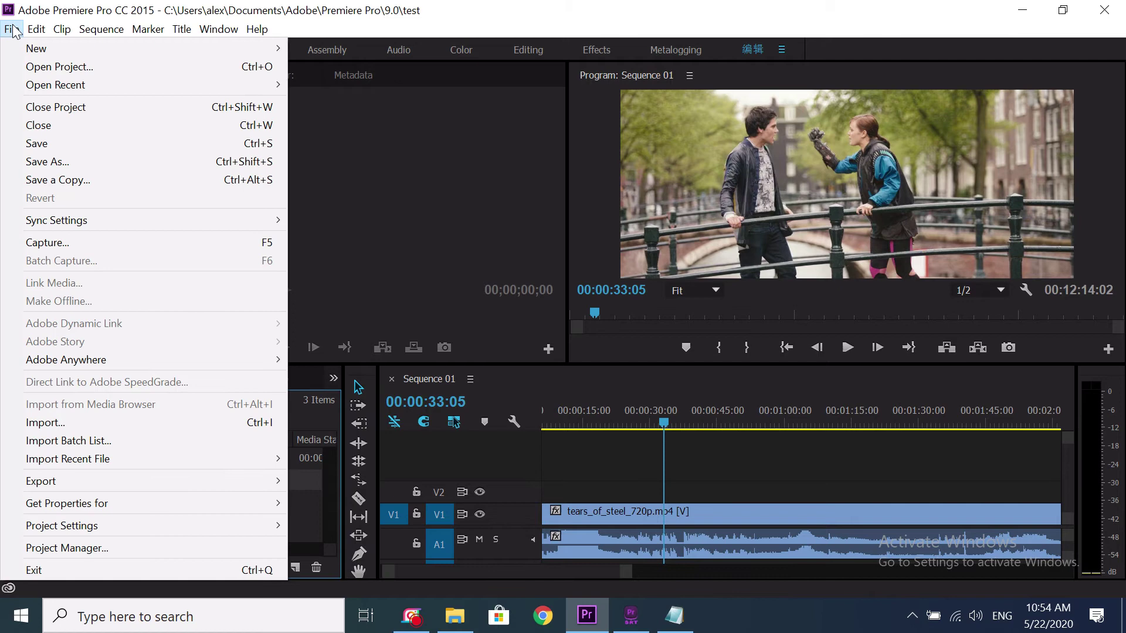
{"action": "mouse_move", "coordinate": [86, 478]}
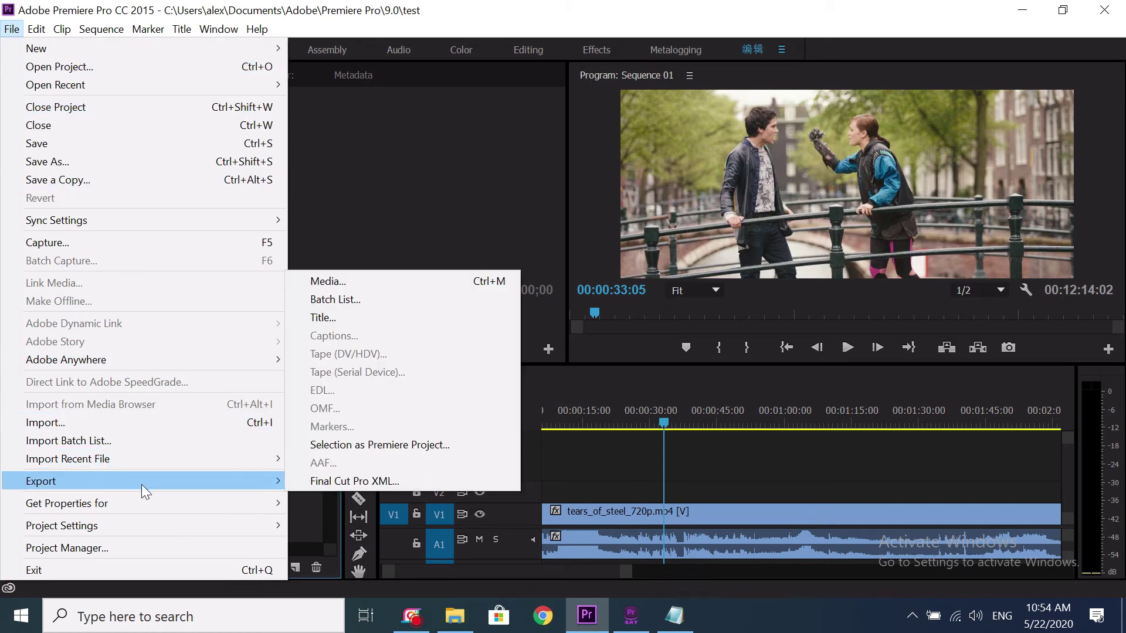
{"action": "left_click", "coordinate": [328, 319]}
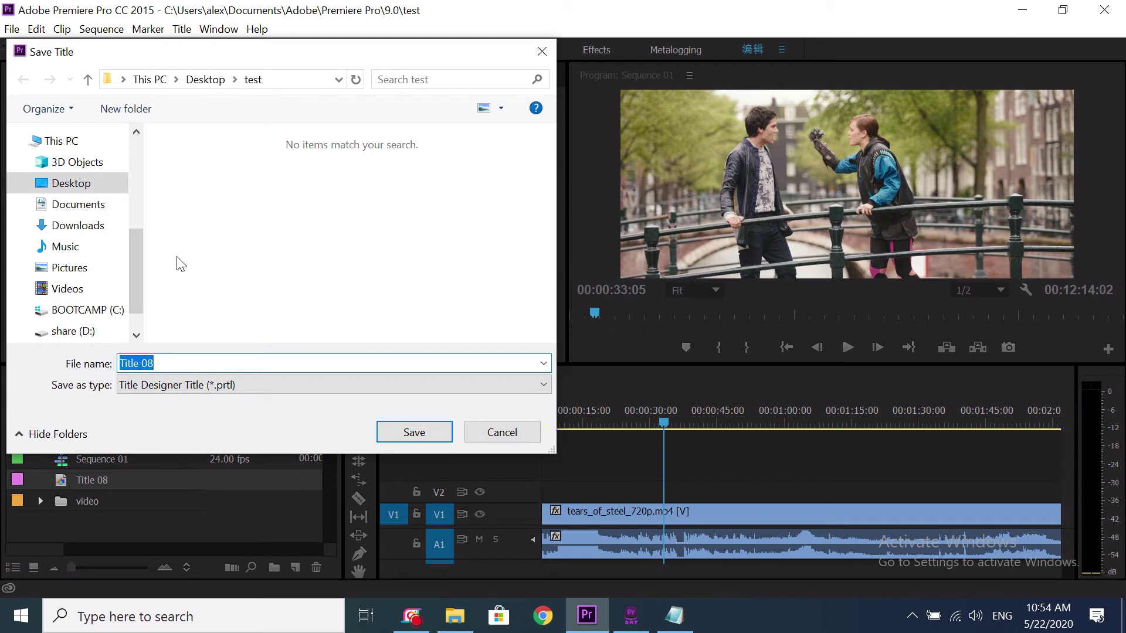
{"action": "scroll", "coordinate": [77, 185], "scroll_direction": "down", "scroll_amount": 1}
{"action": "left_click", "coordinate": [71, 155]}
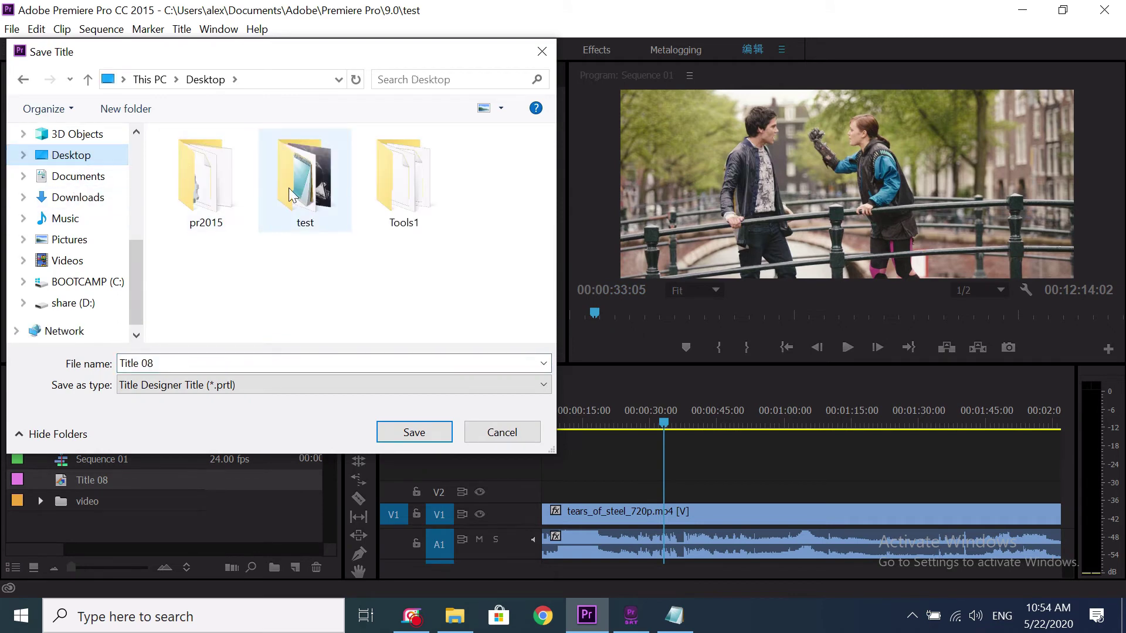
{"action": "double_click", "coordinate": [309, 189]}
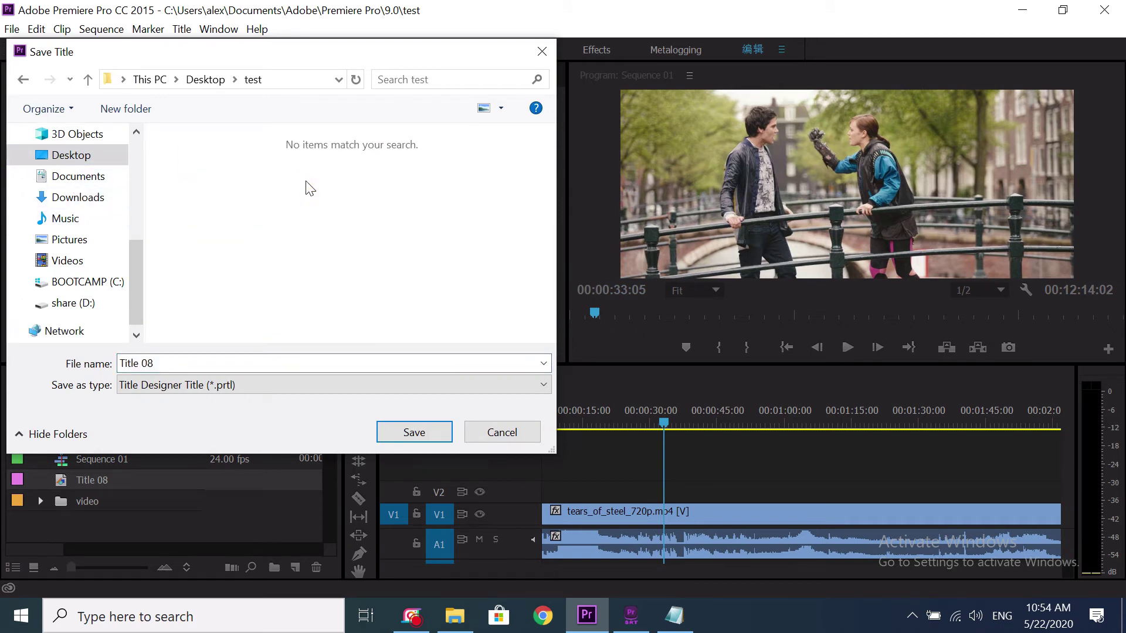
{"action": "left_click", "coordinate": [399, 432]}
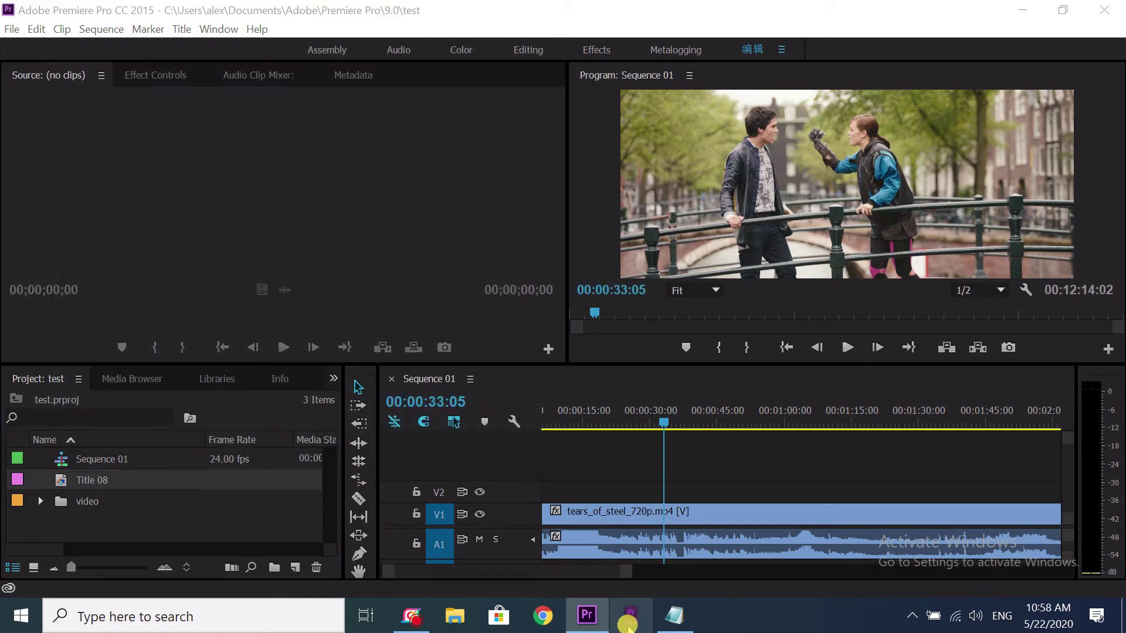
In PremiereSRT, load tears of steal.srt from Desktop\test
{"action": "left_click", "coordinate": [628, 617]}
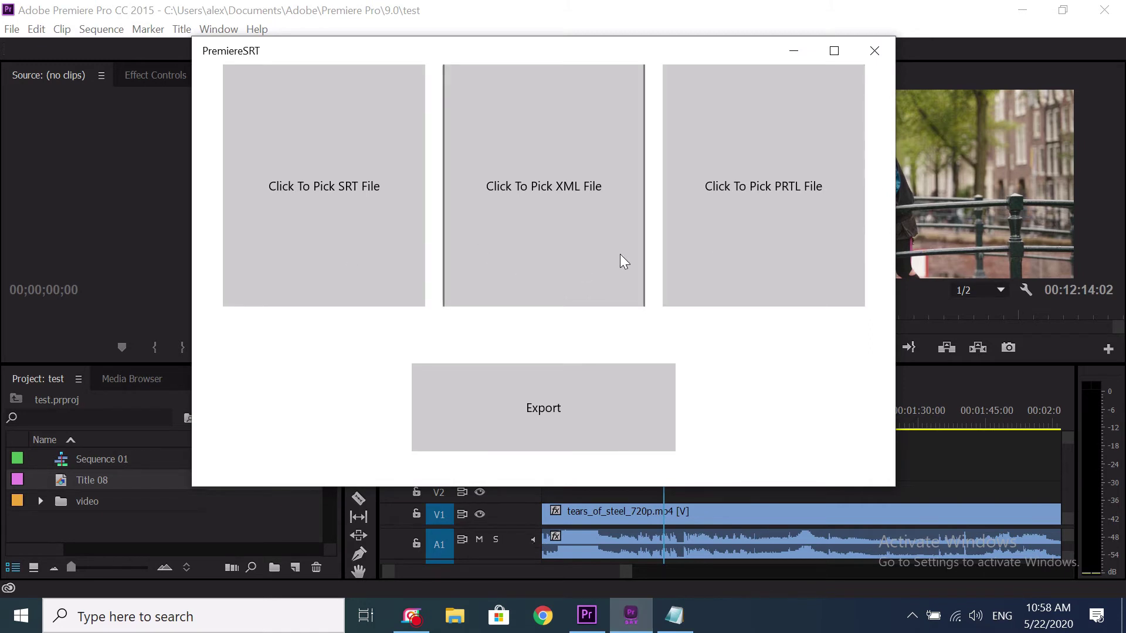
{"action": "left_click", "coordinate": [372, 237]}
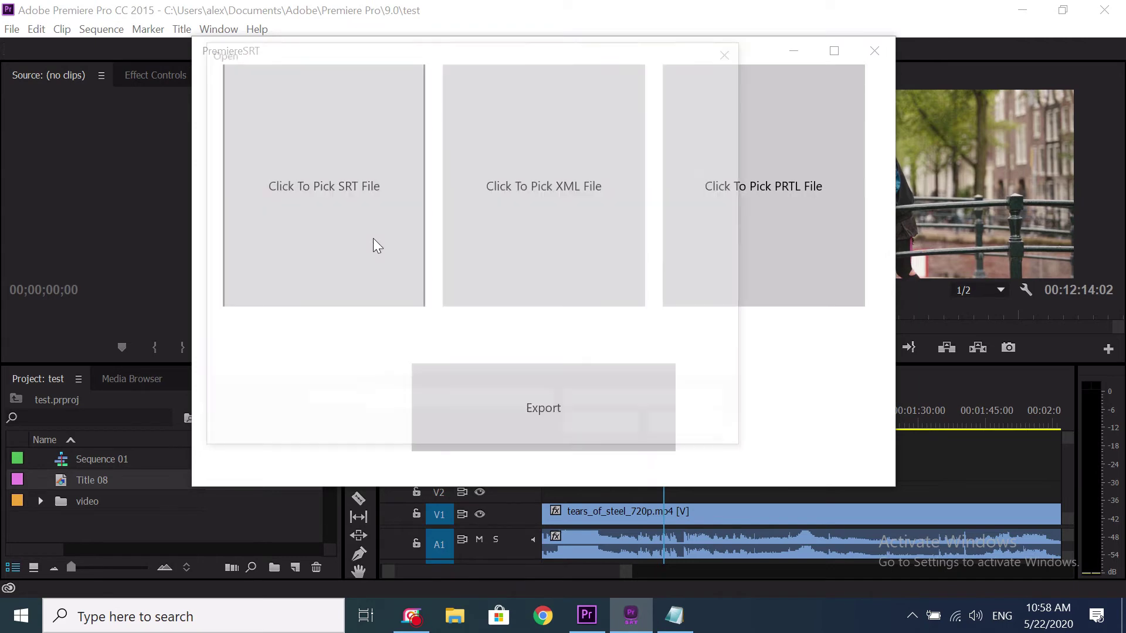
{"action": "left_click", "coordinate": [285, 209]}
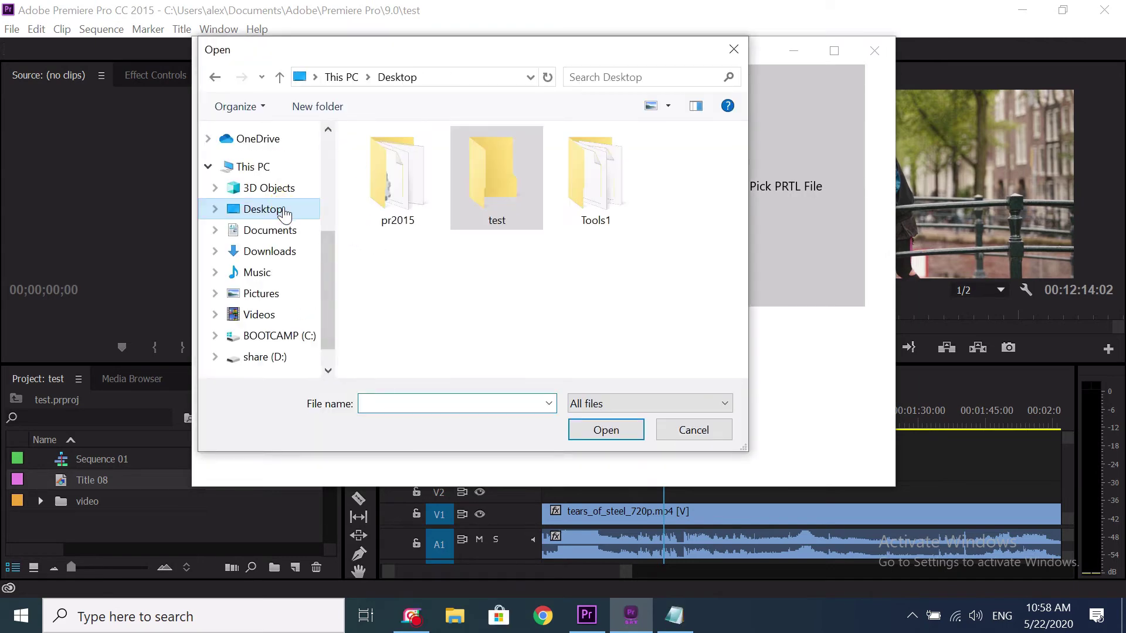
{"action": "double_click", "coordinate": [496, 173]}
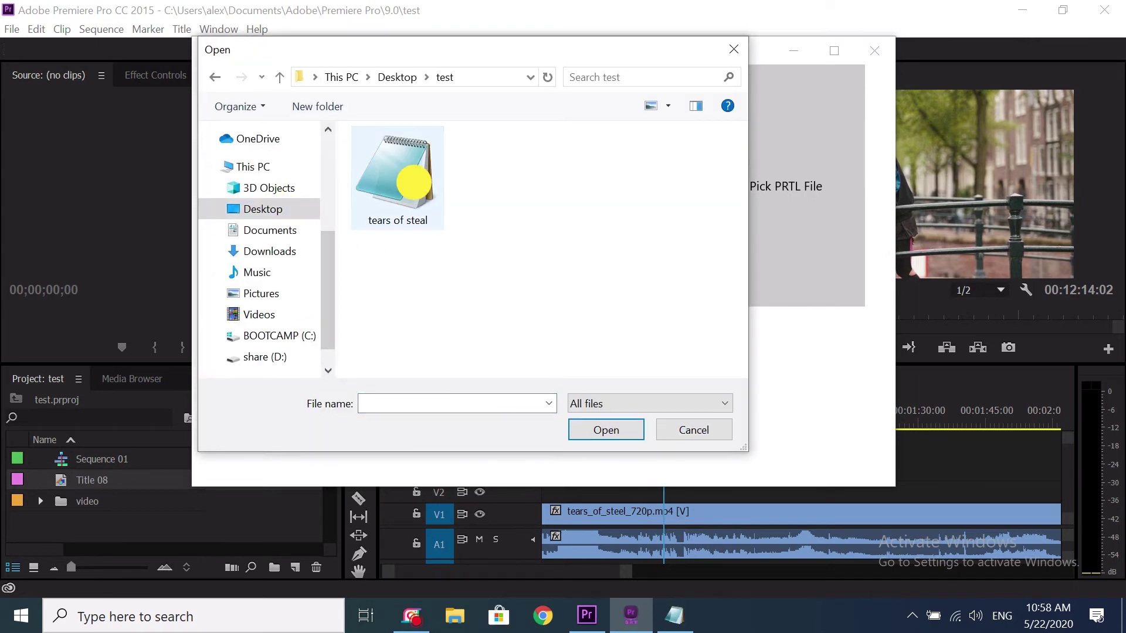
{"action": "double_click", "coordinate": [414, 184]}
Load Sequence 01.xml and the Title 08.prtl style file
{"action": "left_click", "coordinate": [522, 218]}
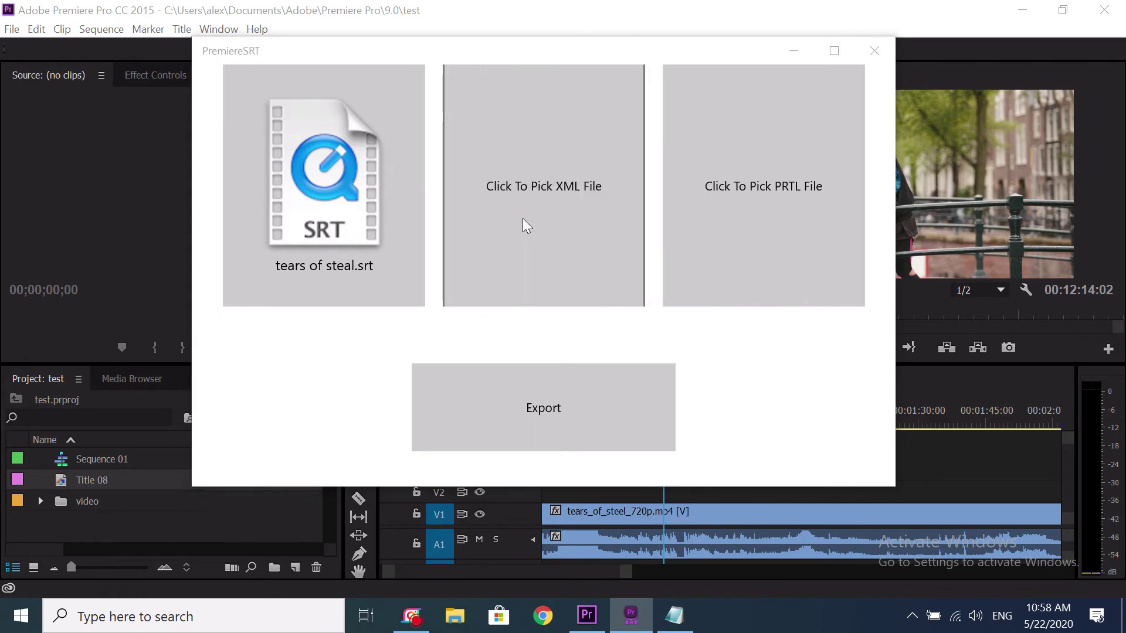
{"action": "left_click", "coordinate": [410, 186]}
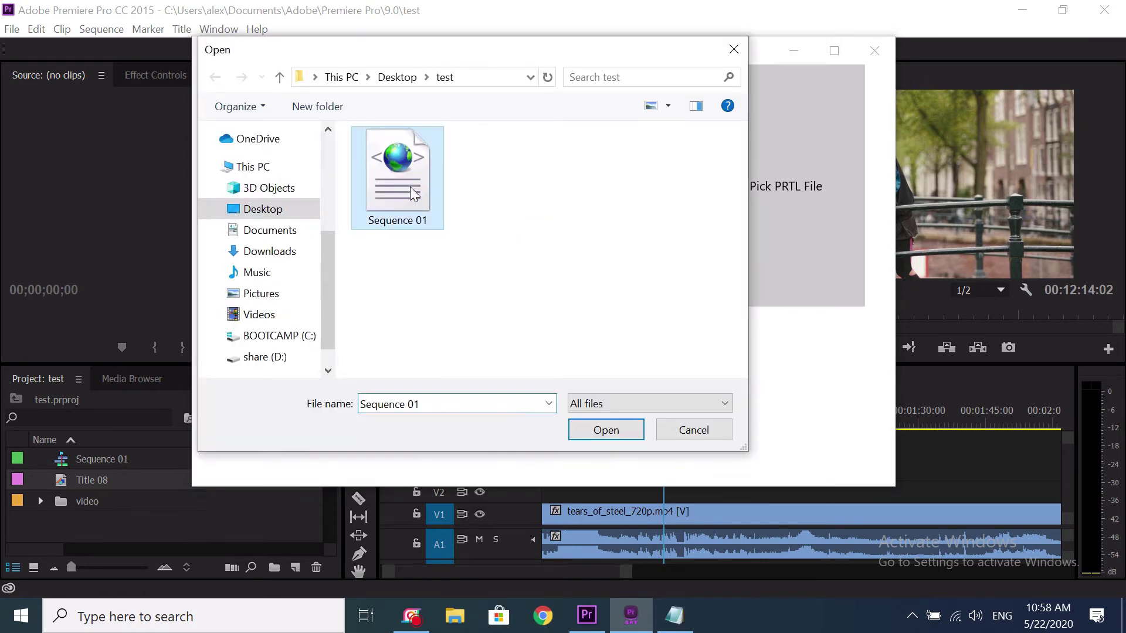
{"action": "left_click", "coordinate": [602, 429]}
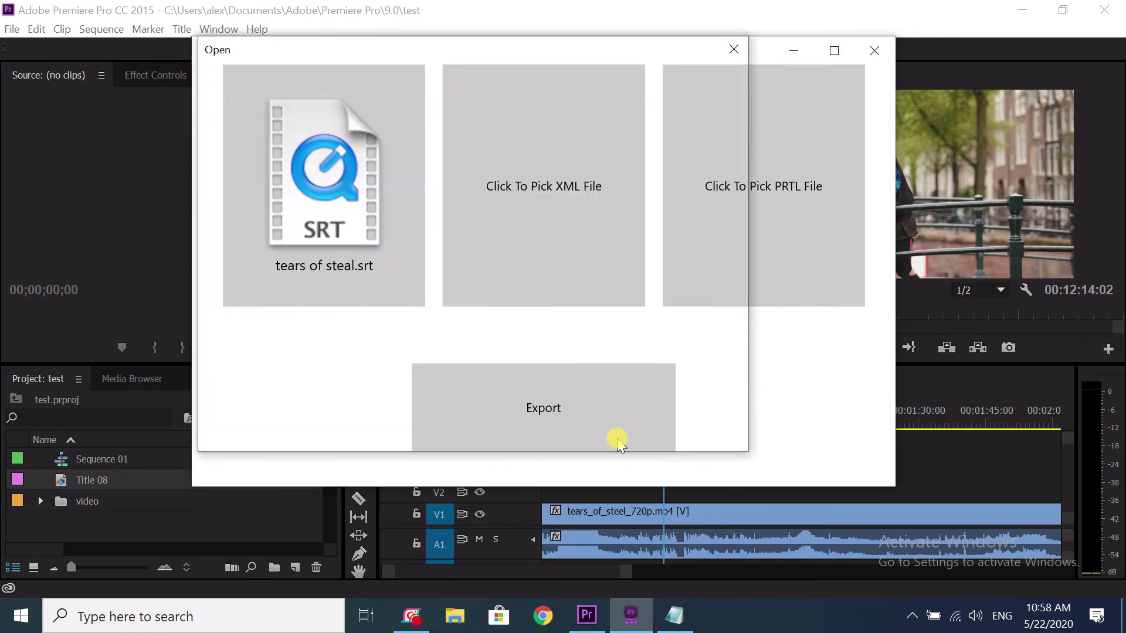
{"action": "left_click", "coordinate": [752, 231]}
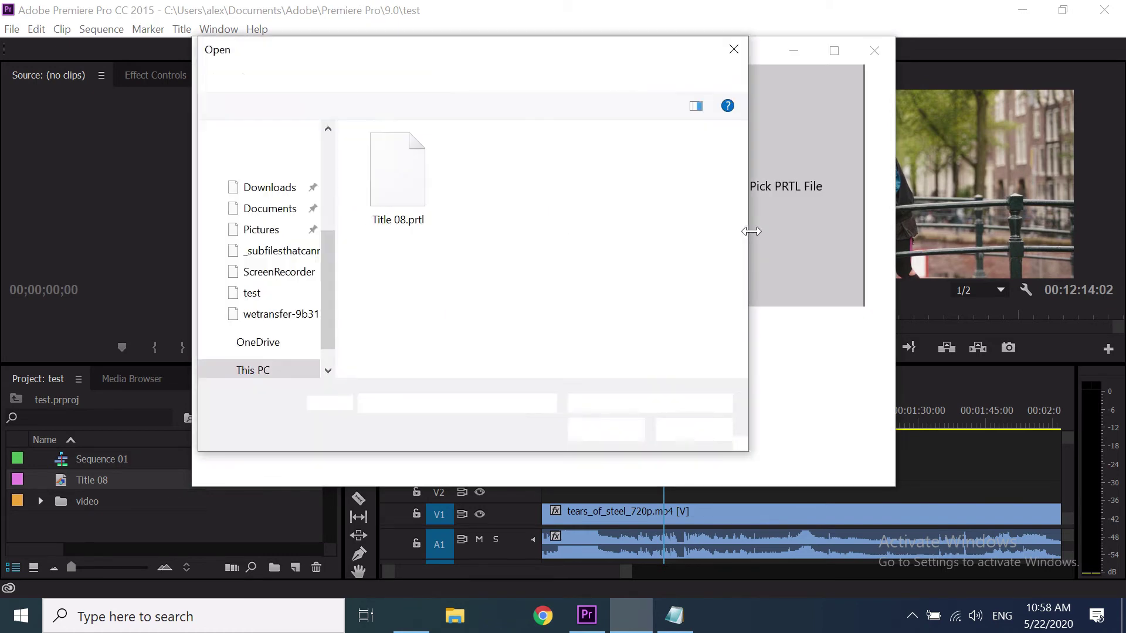
{"action": "left_click", "coordinate": [414, 198]}
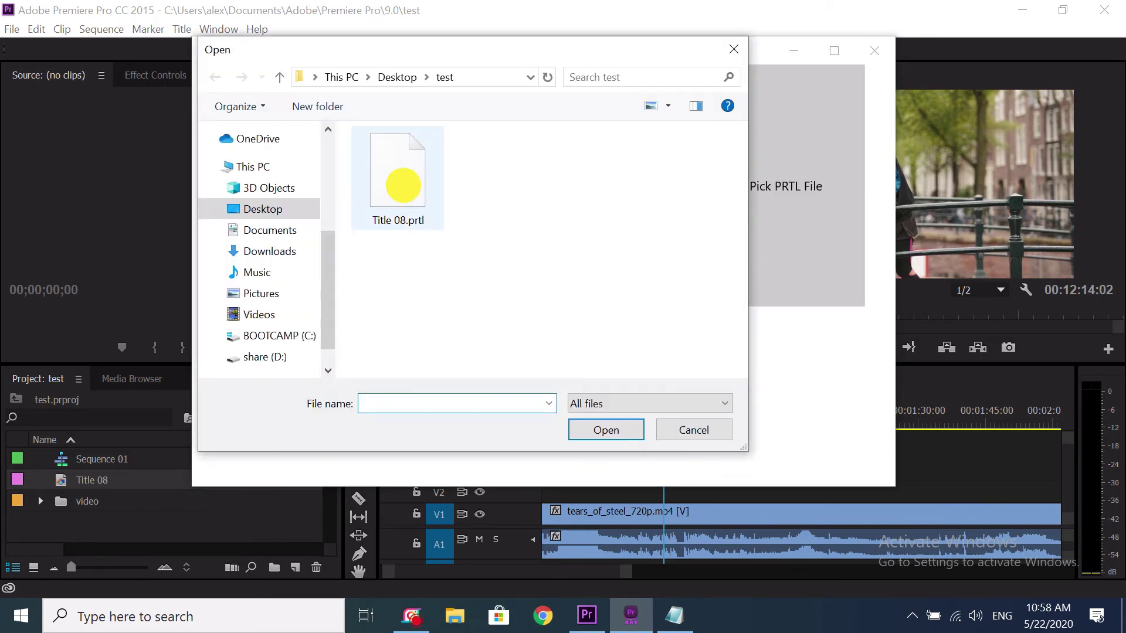
{"action": "left_click", "coordinate": [604, 437]}
Export the converted subtitle titles to the Desktop test folder
{"action": "left_click", "coordinate": [553, 409]}
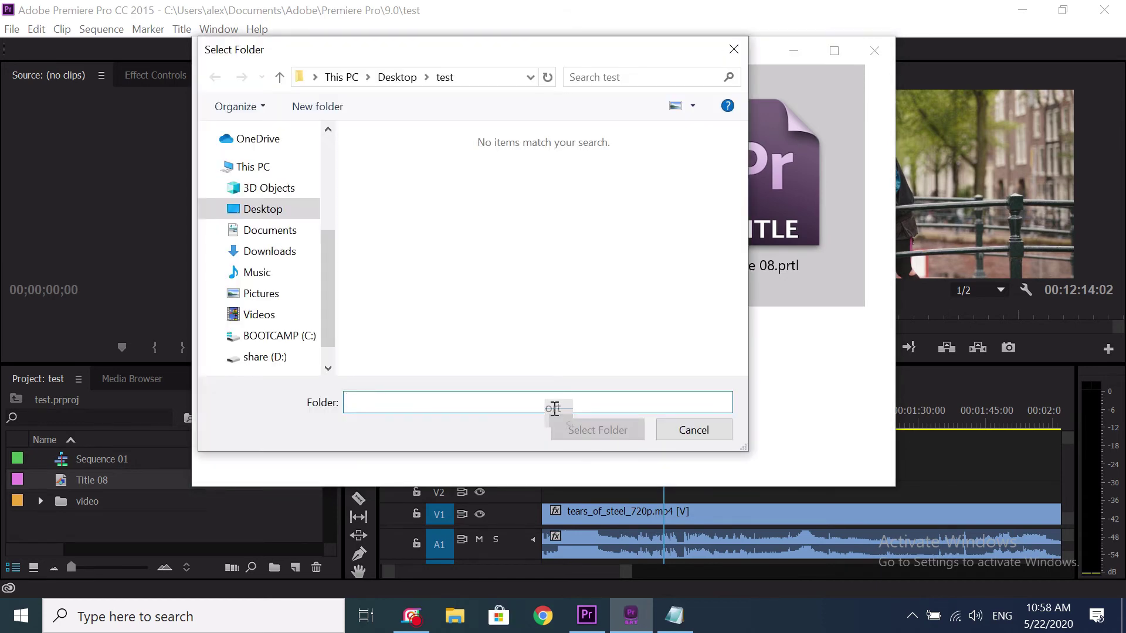
{"action": "left_click", "coordinate": [264, 209]}
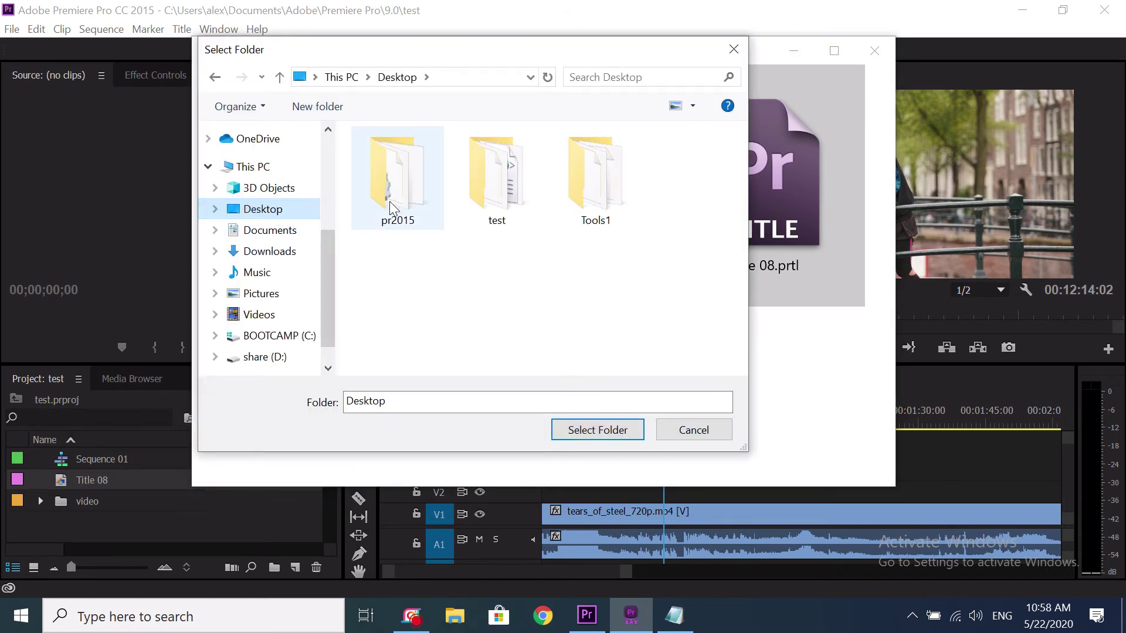
{"action": "double_click", "coordinate": [497, 182]}
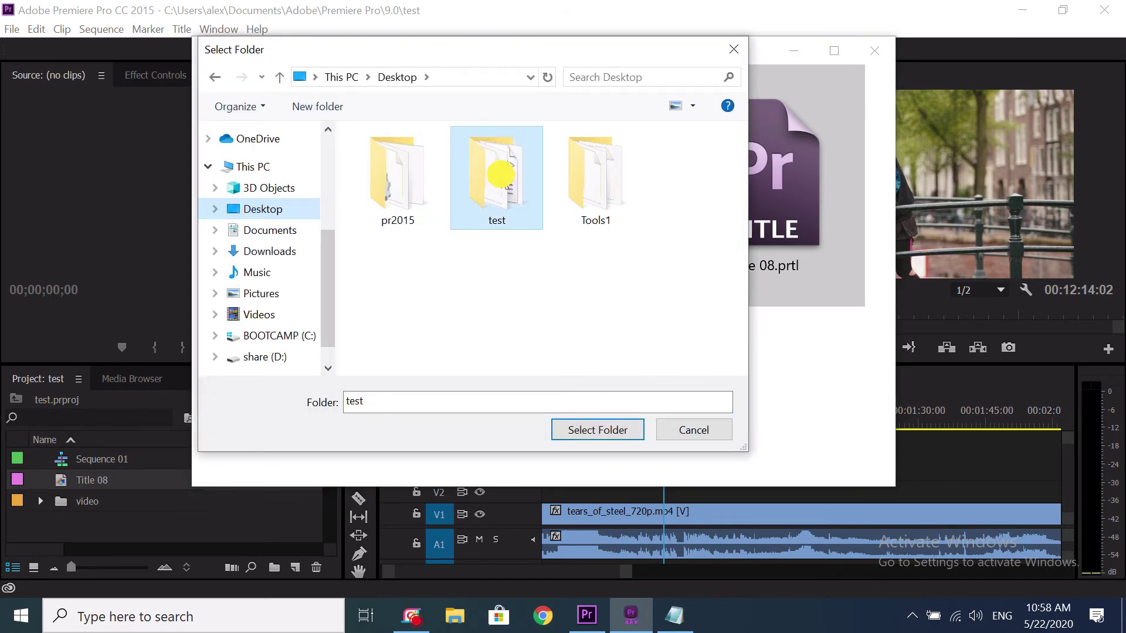
{"action": "left_click", "coordinate": [597, 436]}
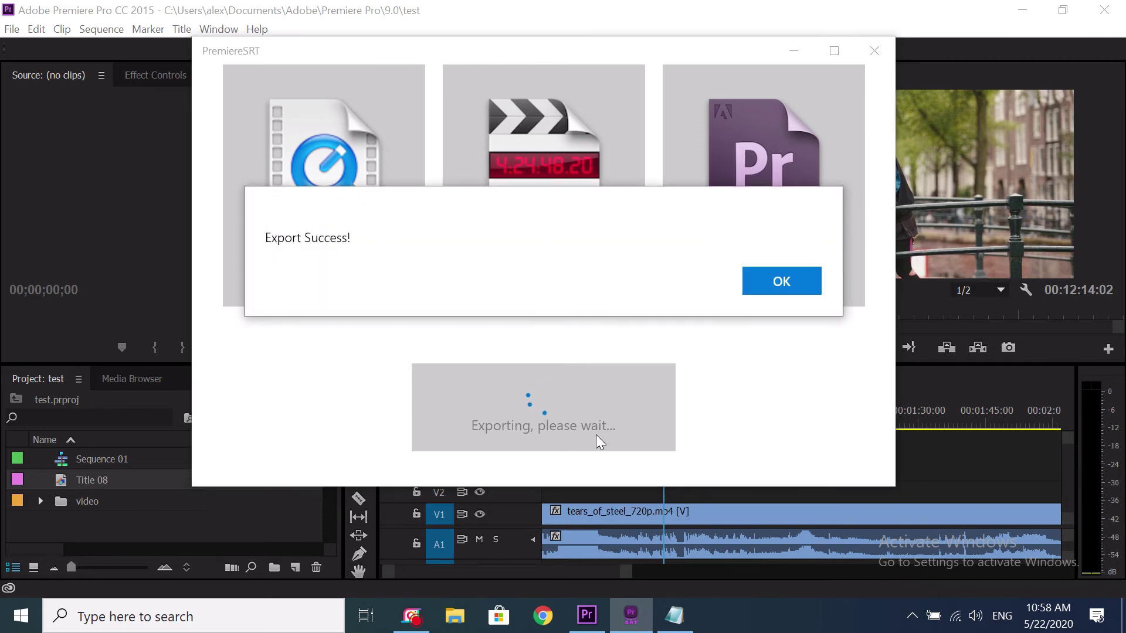
{"action": "left_click", "coordinate": [772, 277]}
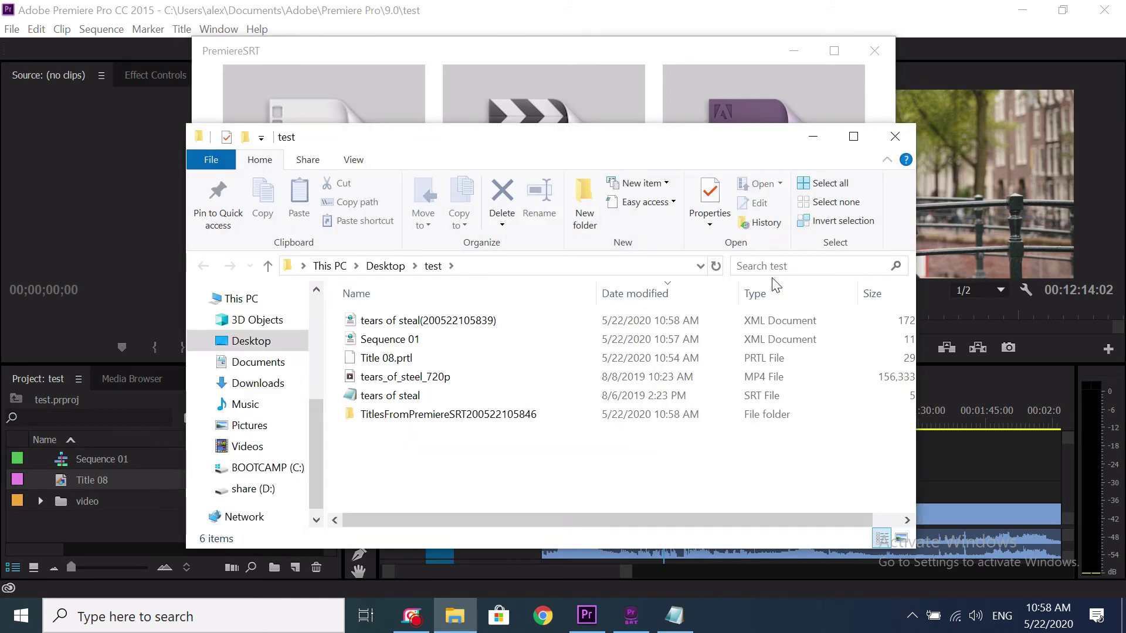
{"action": "left_click", "coordinate": [490, 320]}
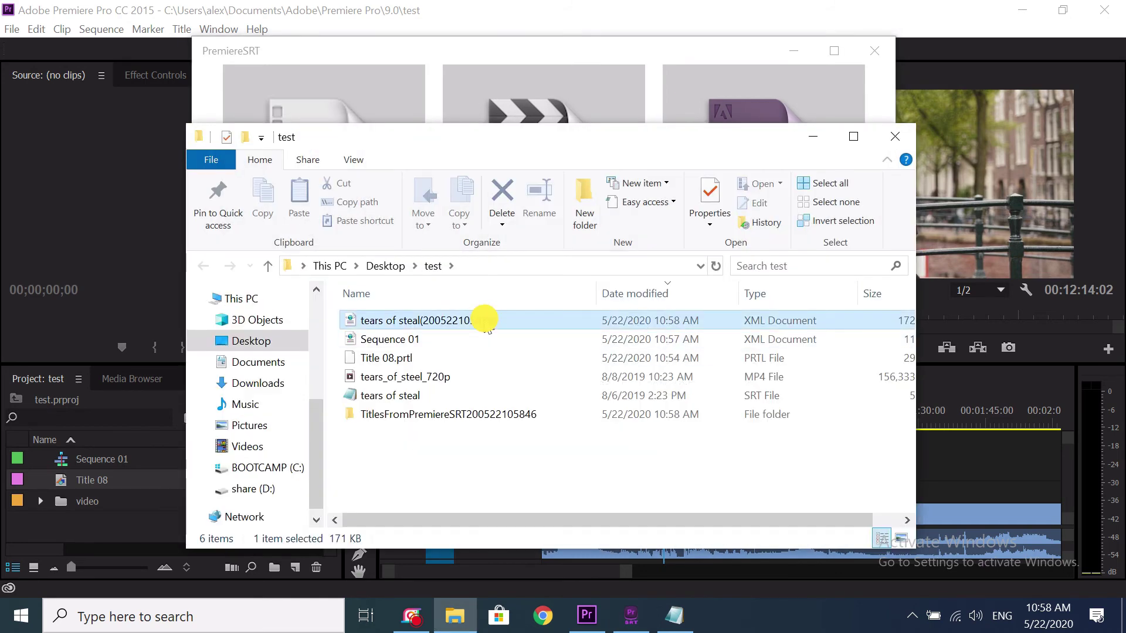
{"action": "left_click", "coordinate": [475, 414]}
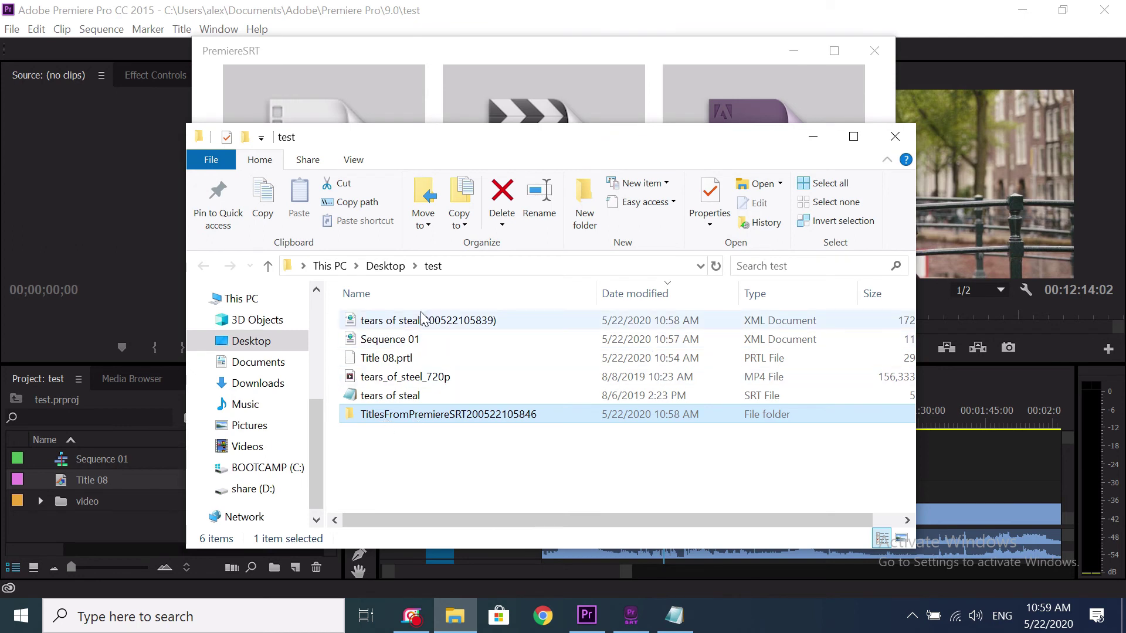
{"action": "left_click", "coordinate": [402, 321]}
{"action": "left_click_drag", "start_coordinate": [373, 326], "coordinate": [69, 528]}
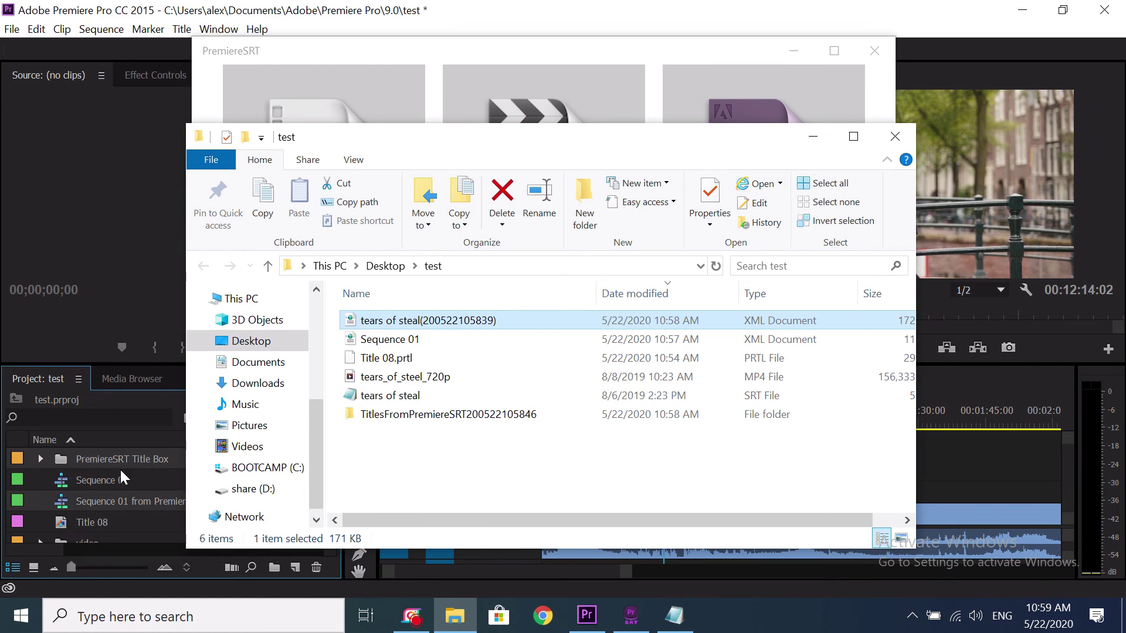
Open 'Sequence 01 from PremiereSRT' and scrub its timeline to preview the V3 subtitle titles
{"action": "left_click", "coordinate": [62, 504]}
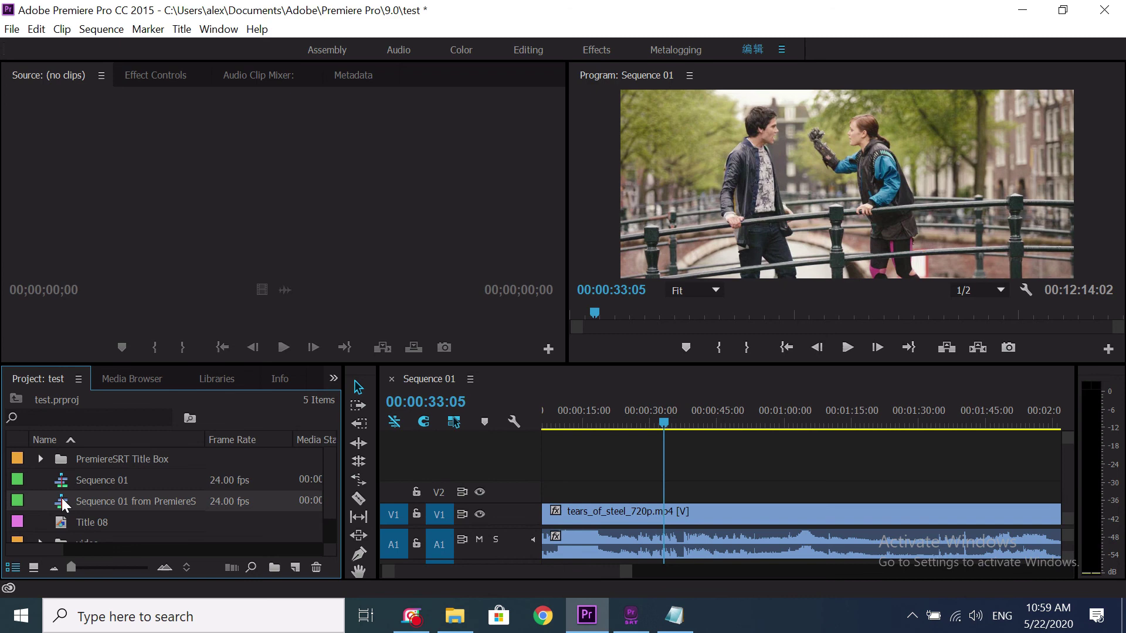
{"action": "double_click", "coordinate": [61, 499]}
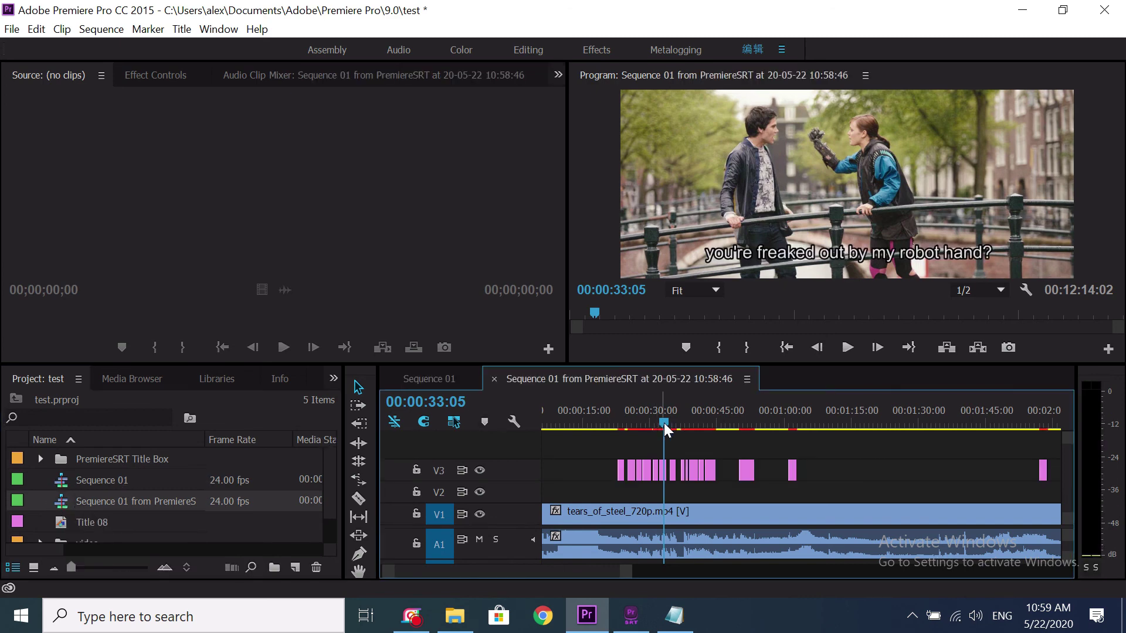
{"action": "left_click_drag", "start_coordinate": [663, 424], "coordinate": [706, 428]}
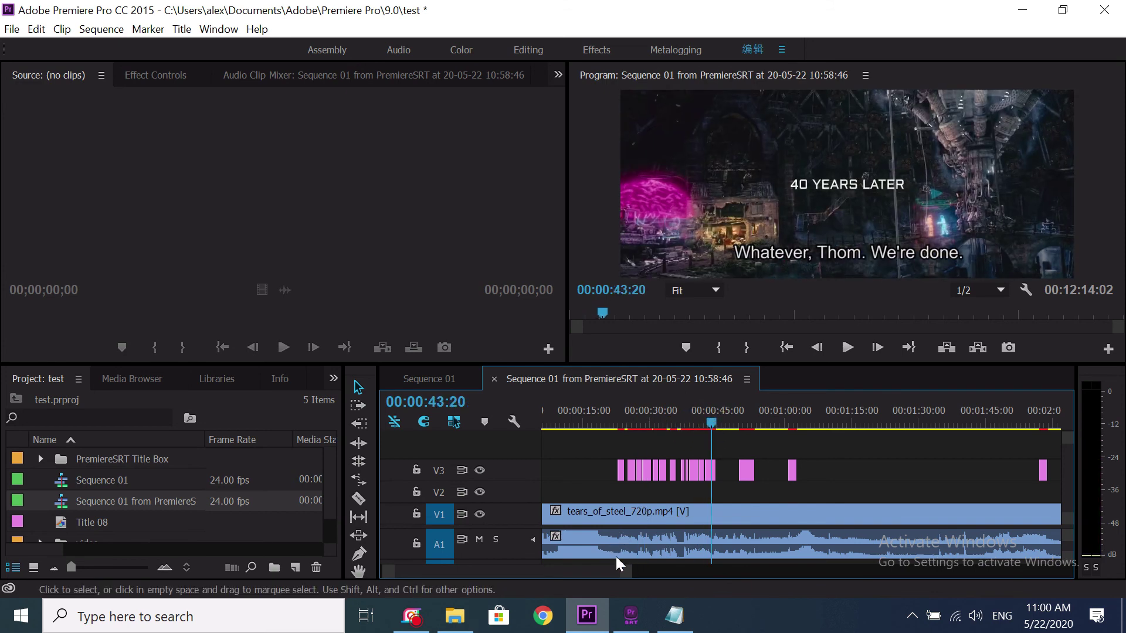
{"action": "left_click_drag", "start_coordinate": [625, 568], "coordinate": [885, 590]}
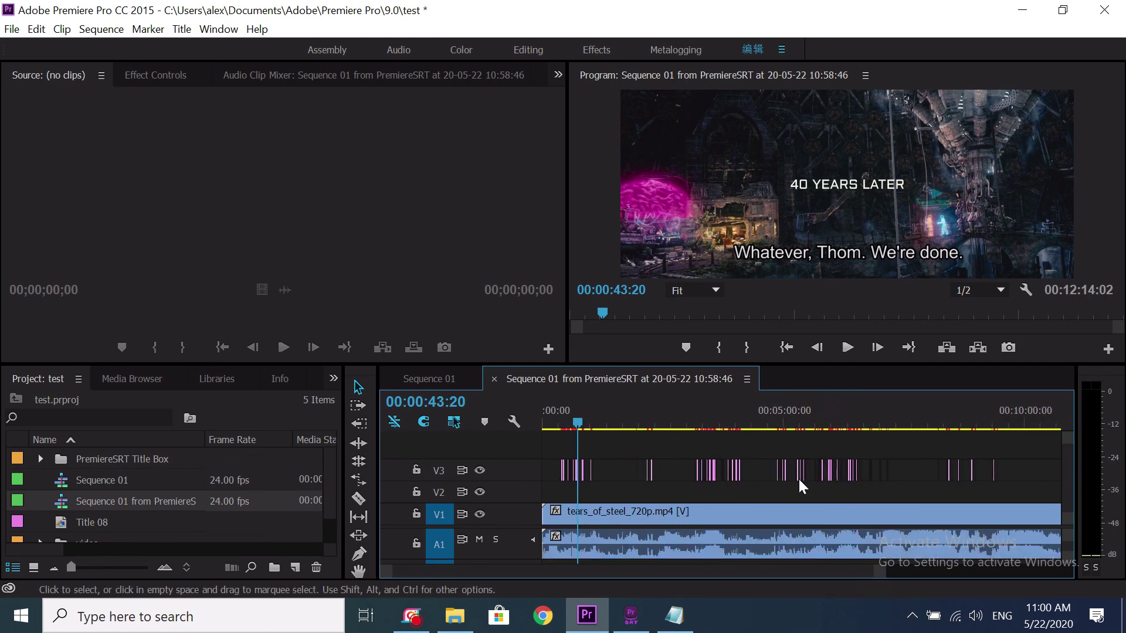